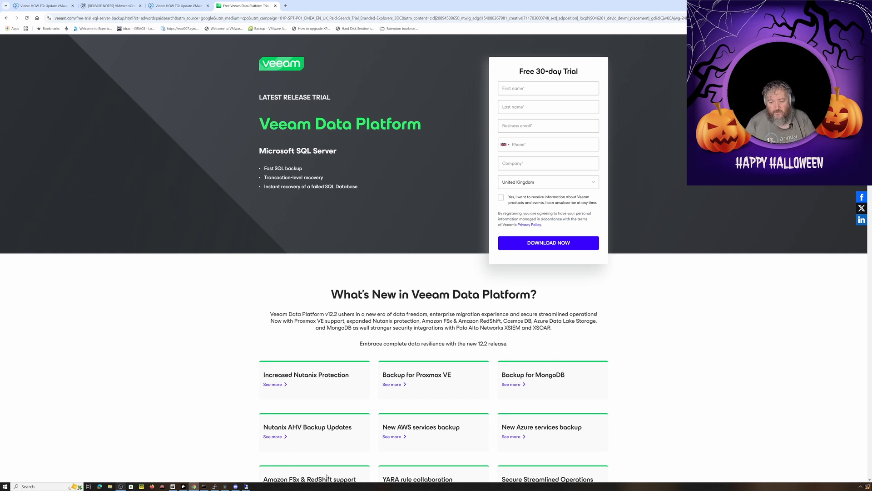
# Switch to the remote server, start the Veeam Backup & Replication 12.2 installation and accept the license agreements.
pyautogui.click(246, 486)
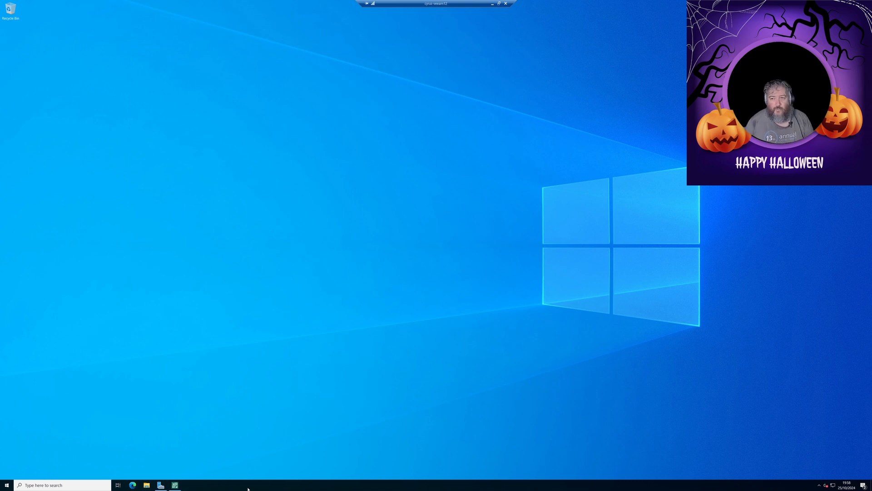
pyautogui.click(176, 485)
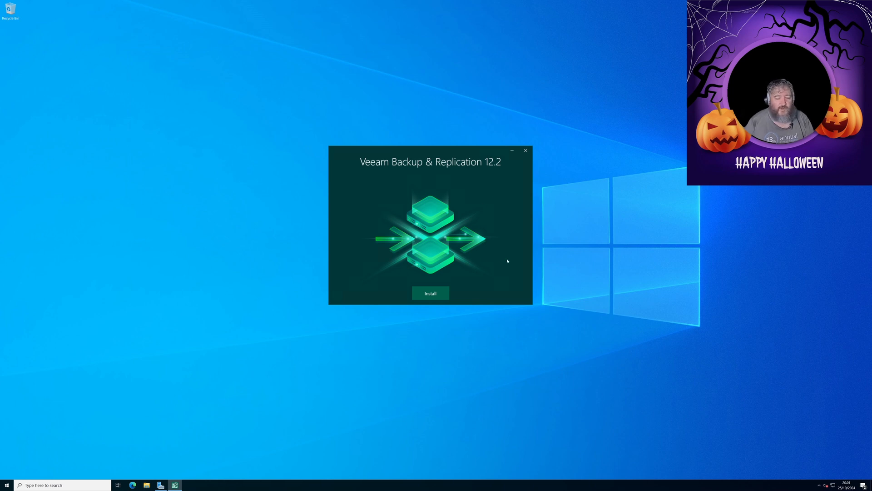
pyautogui.click(430, 295)
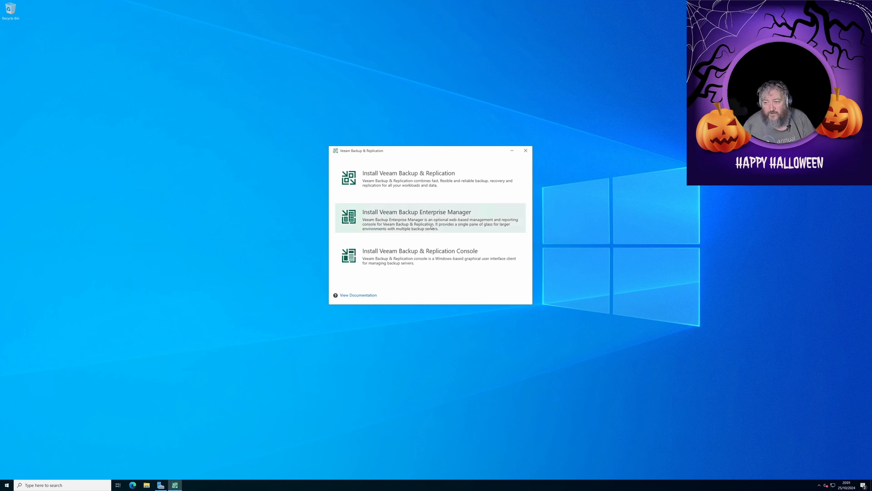
pyautogui.click(419, 184)
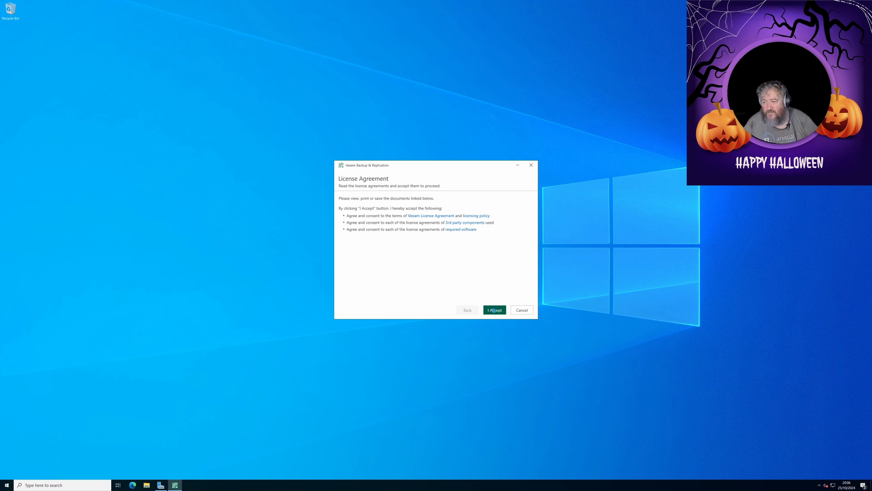
pyautogui.click(494, 311)
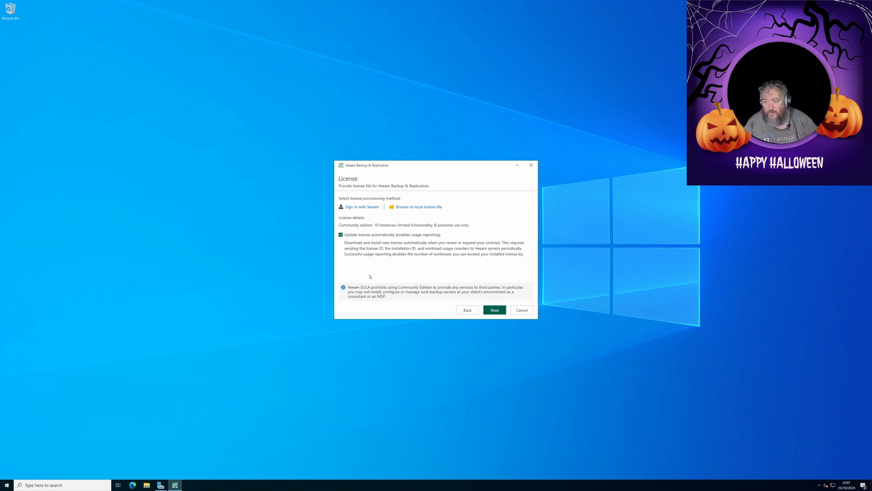
# Try to continue with the Community Edition license while automatic license updates are disabled.
pyautogui.click(364, 235)
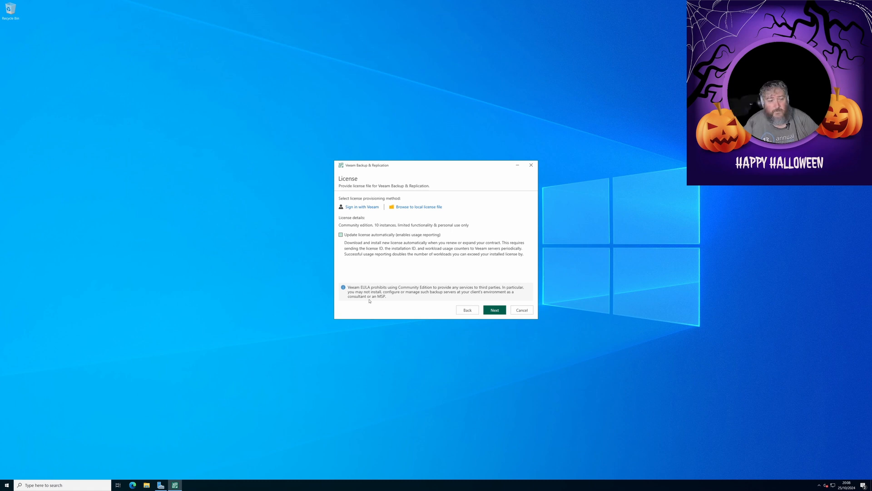
pyautogui.click(494, 310)
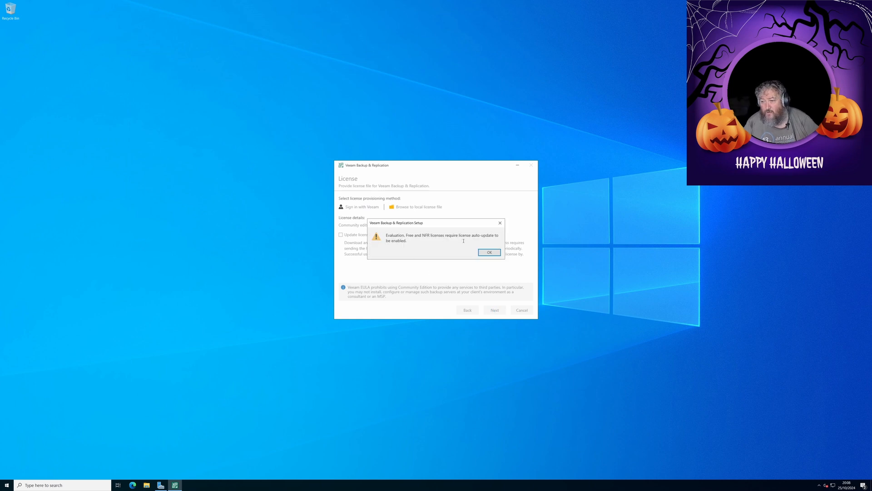
pyautogui.click(489, 253)
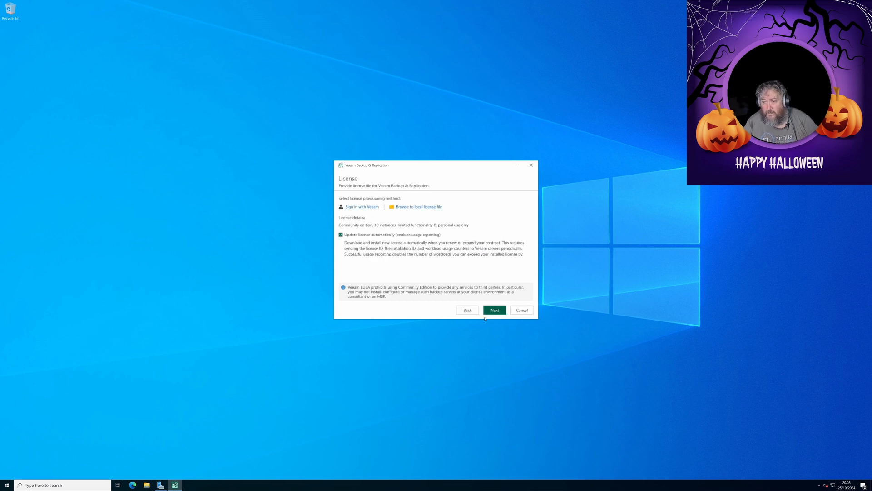
# Continue with automatic license updates enabled, install Veeam Backup & Replication with the default settings and finish the setup.
pyautogui.click(494, 310)
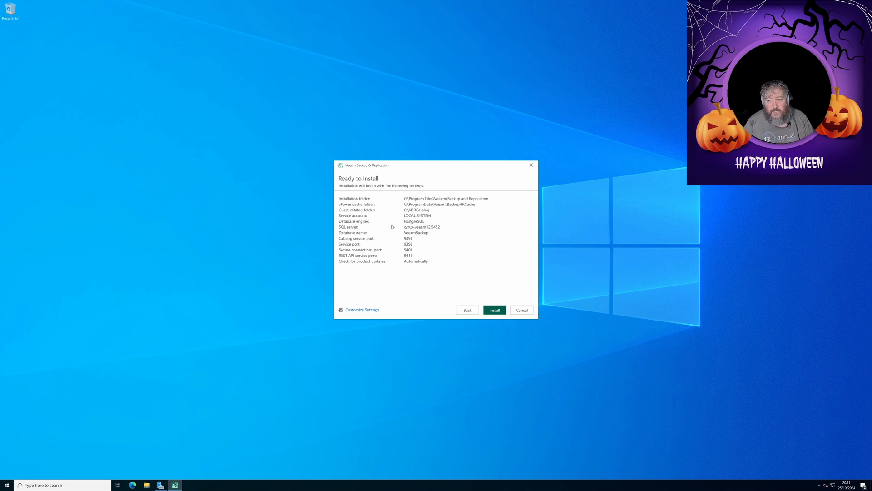
pyautogui.click(496, 312)
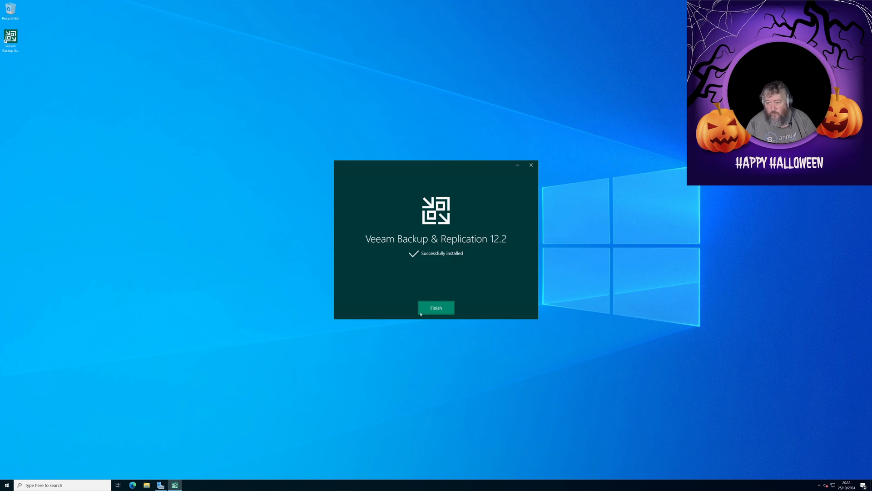
pyautogui.click(444, 312)
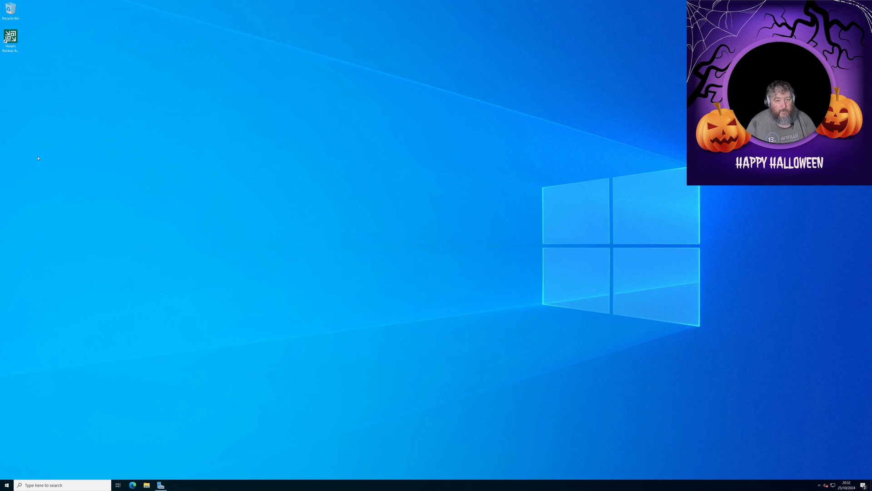
# Open the Veeam console connected to localhost with Windows session authentication, then enlarge and reposition its window.
pyautogui.click(16, 40)
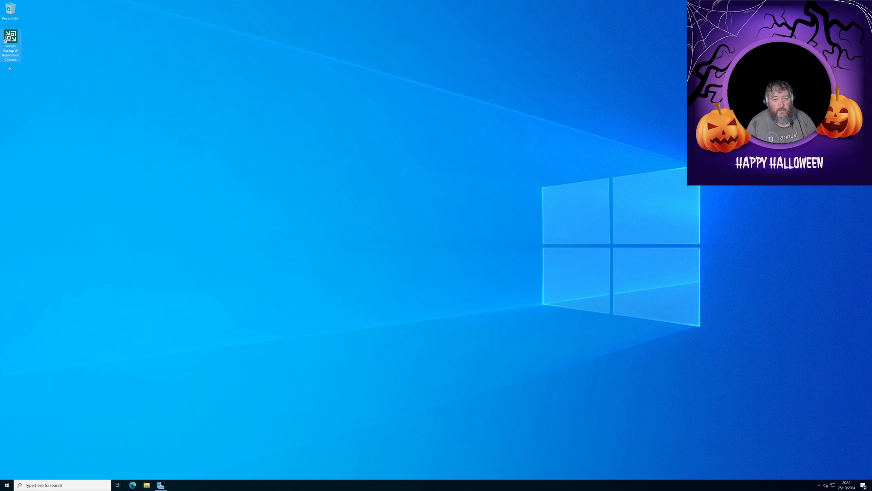
pyautogui.doubleClick(13, 39)
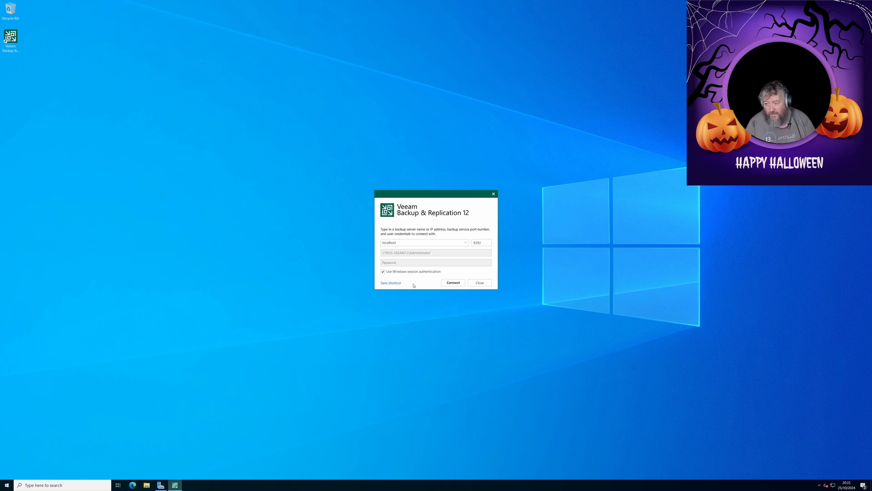
pyautogui.click(454, 285)
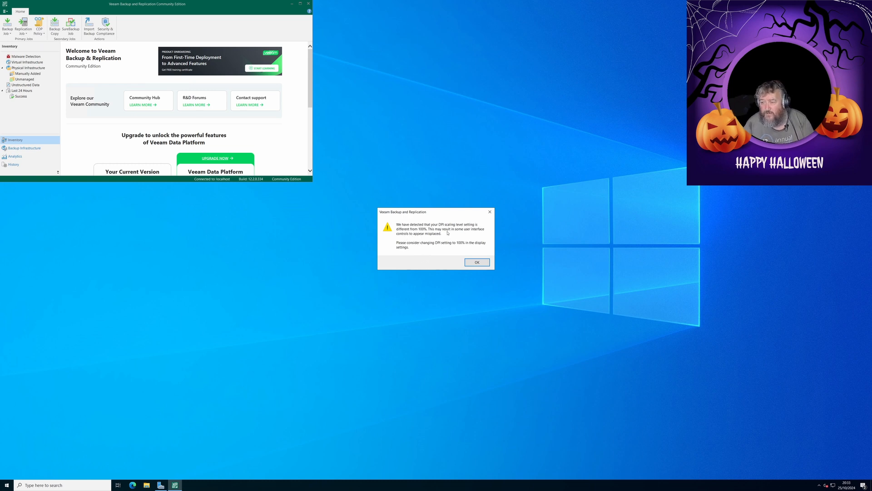
pyautogui.click(471, 263)
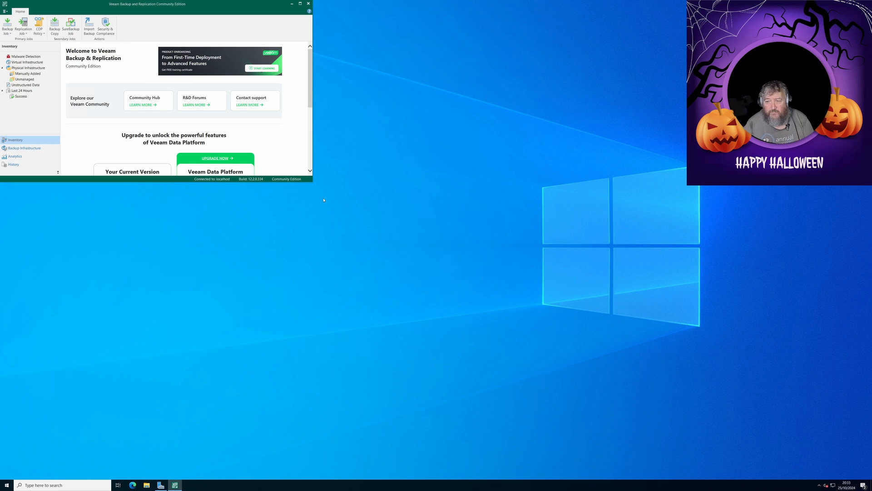
pyautogui.moveTo(313, 181); pyautogui.dragTo(432, 268)
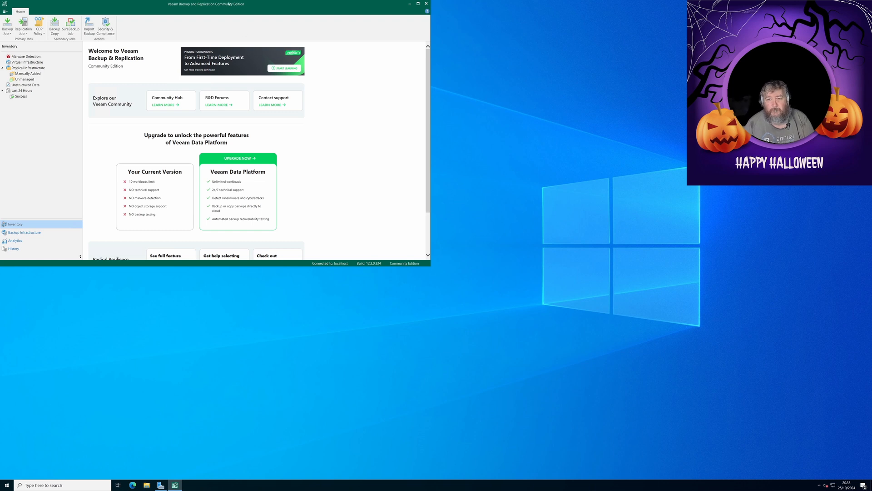
pyautogui.moveTo(229, 4); pyautogui.dragTo(262, 34)
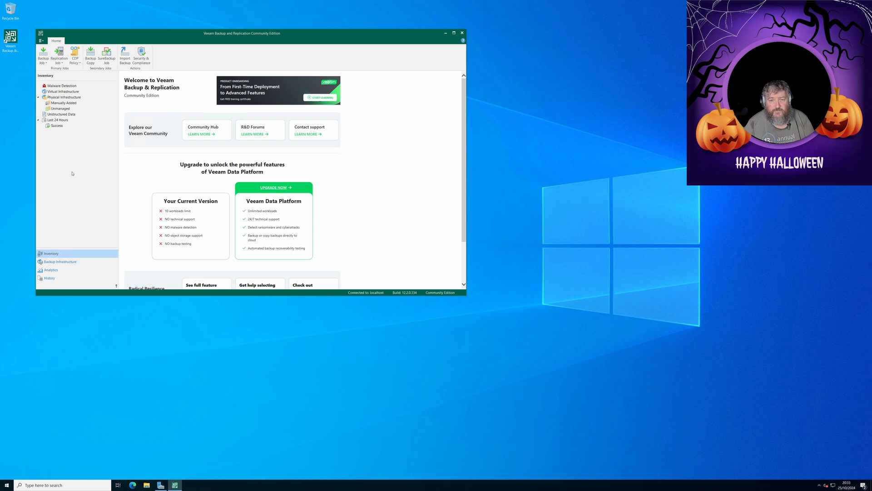
# Examine the default backup repository's path, capacity and free space in the backup infrastructure, widening the free space column.
pyautogui.click(64, 266)
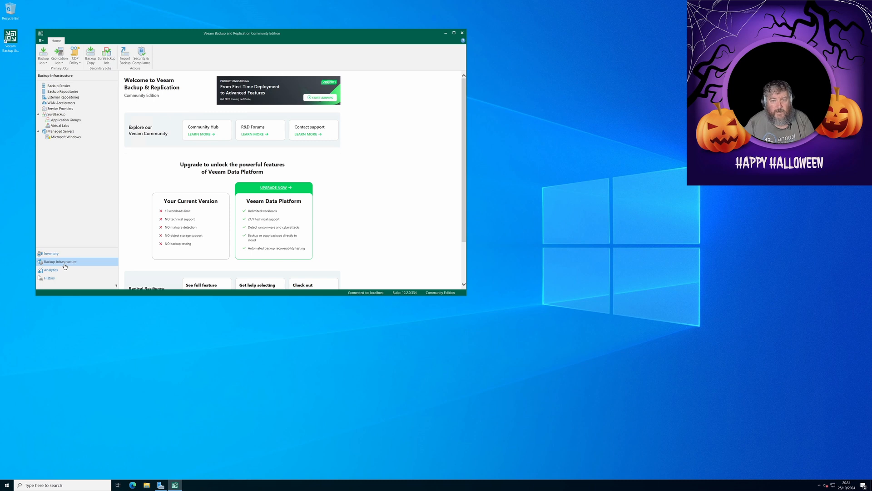
pyautogui.click(61, 92)
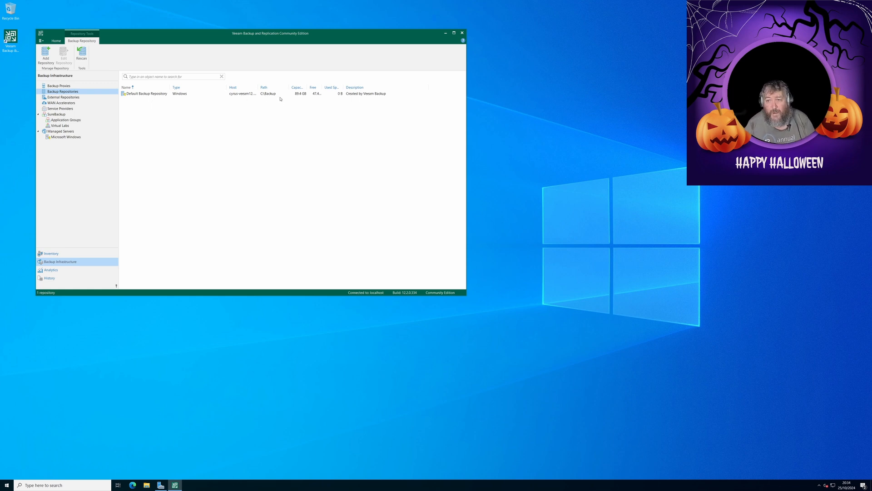
pyautogui.click(309, 88)
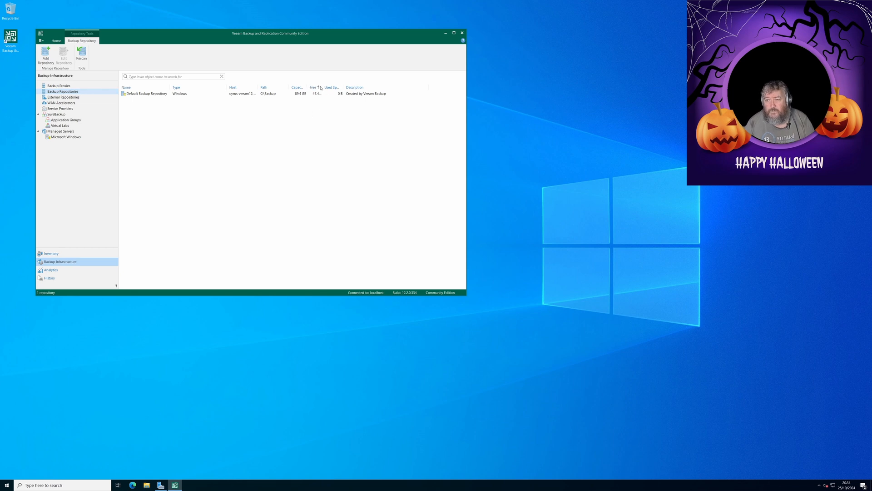
pyautogui.moveTo(320, 87); pyautogui.dragTo(339, 88)
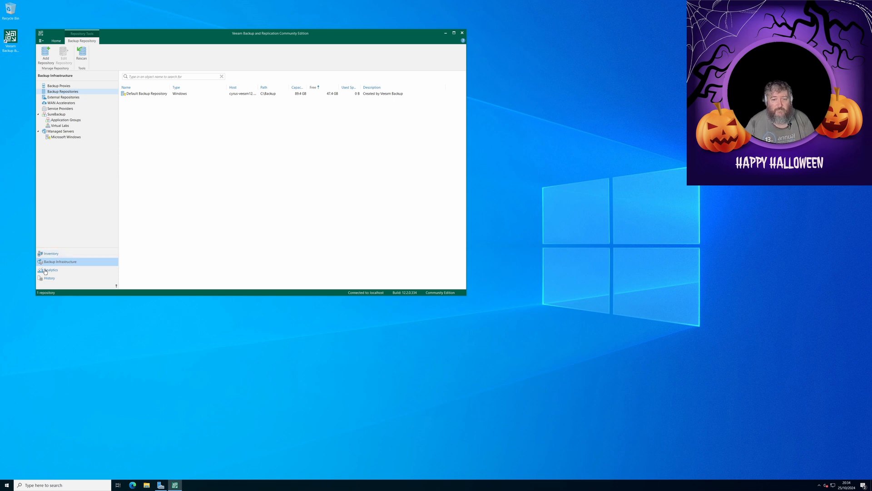
# Start adding a VMware vSphere server to the virtual infrastructure with the DNS name vcenter.cyrus-consultants.co.uk.
pyautogui.click(52, 253)
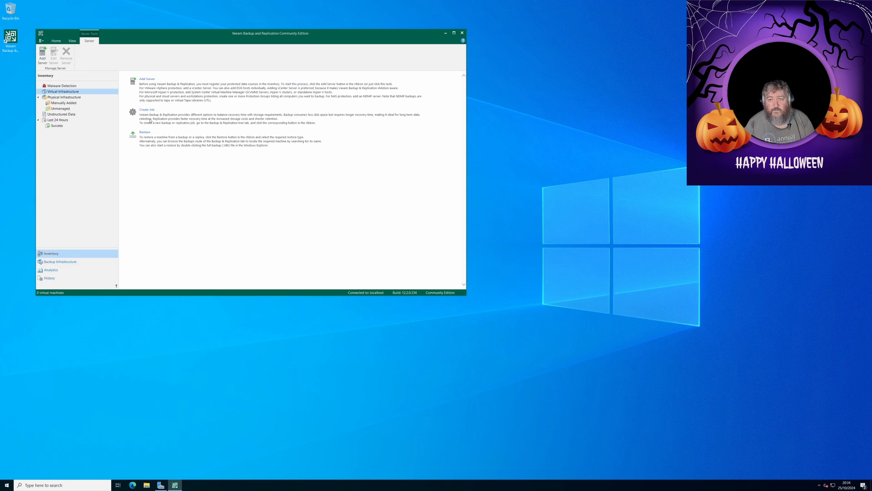
pyautogui.click(149, 79)
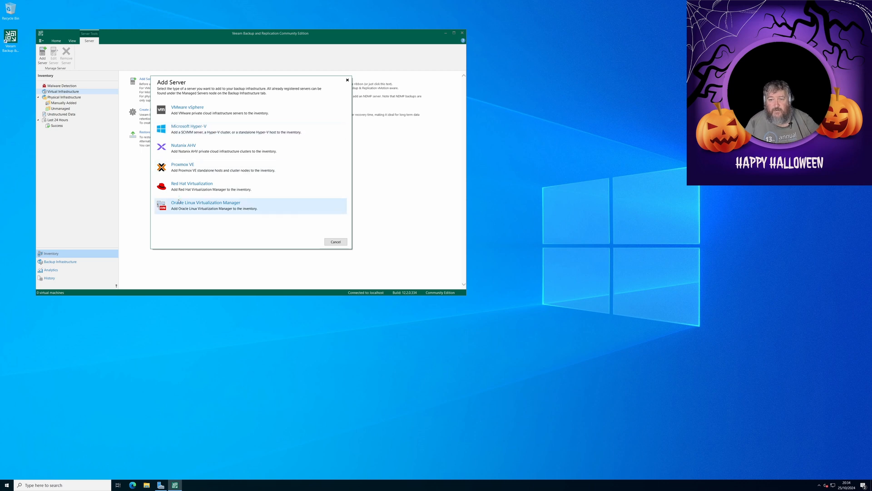
pyautogui.click(184, 110)
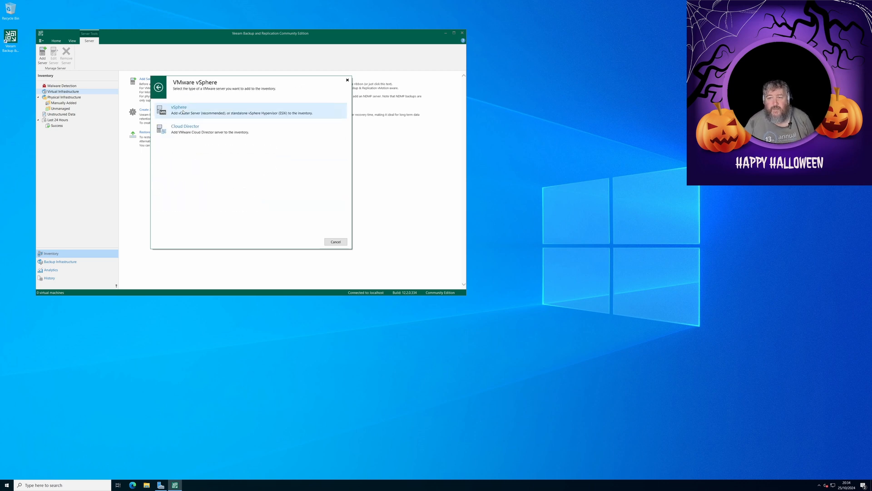
pyautogui.click(187, 110)
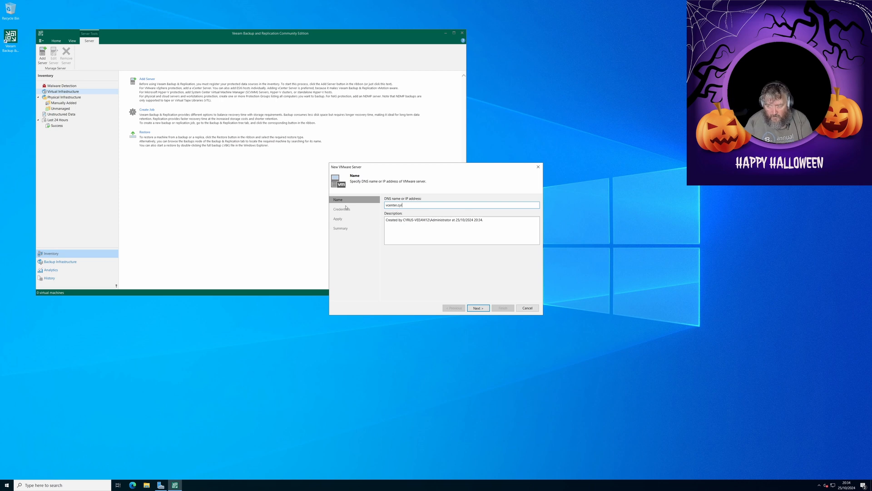
pyautogui.write('vcenter.cyrus-consult')
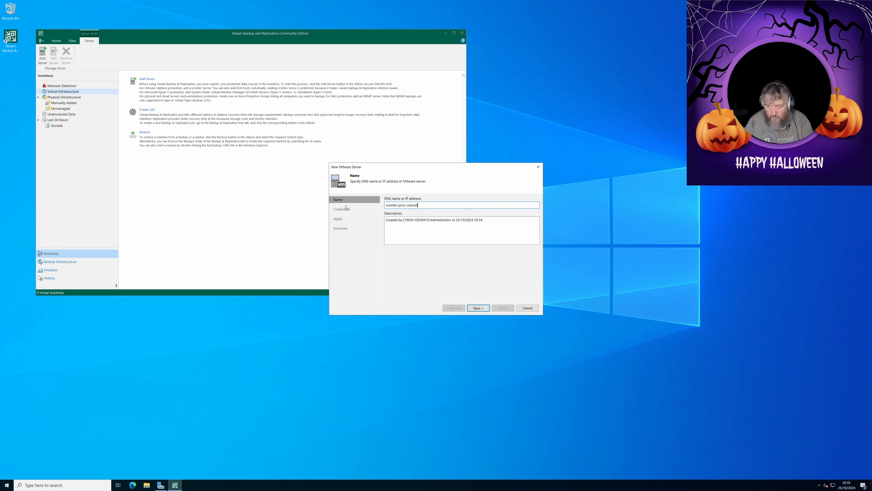
pyautogui.write('ants.co.uk')
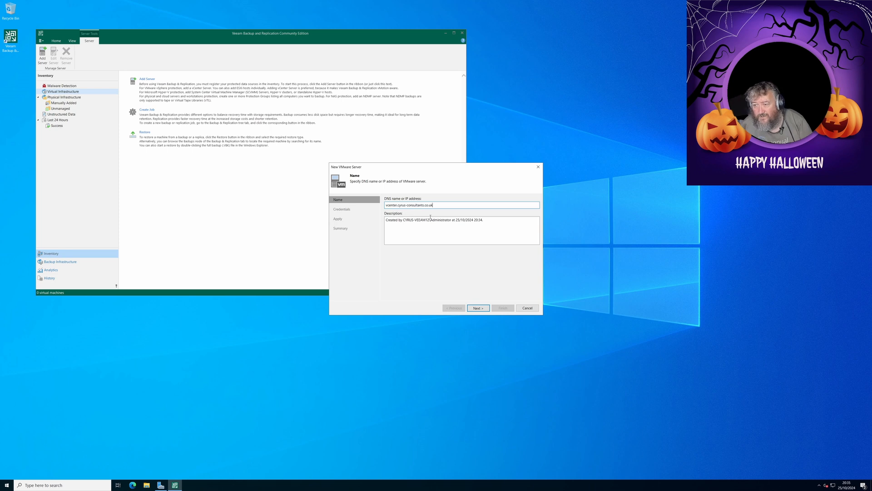
pyautogui.click(483, 311)
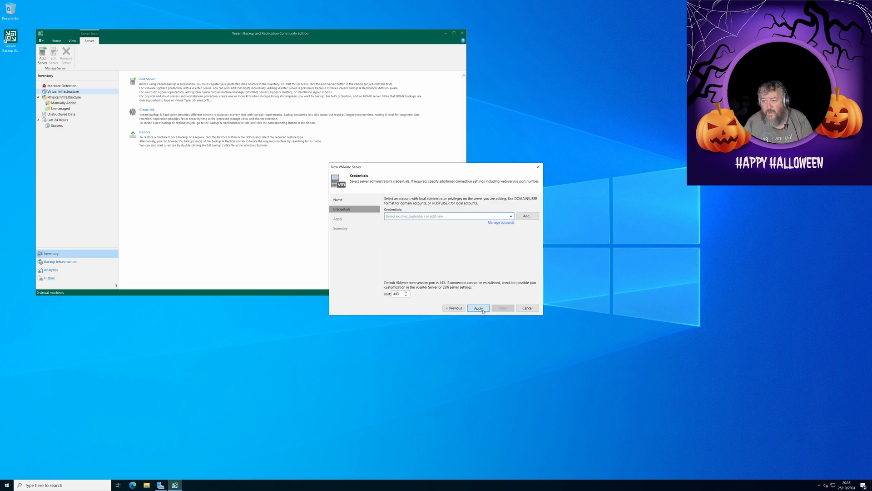
# Add new credentials for the vCenter server, entering the vSphere administrator's username and the account password.
pyautogui.click(511, 217)
pyautogui.click(511, 217)
pyautogui.click(527, 216)
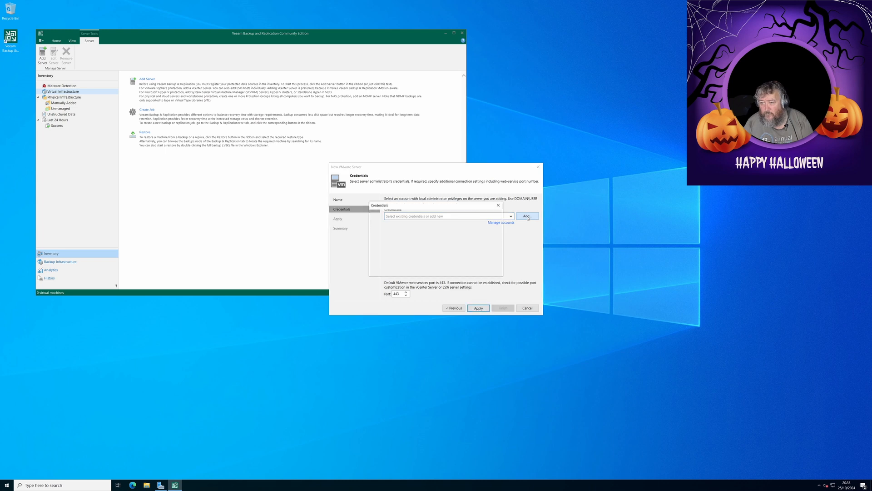
pyautogui.write('Adm')
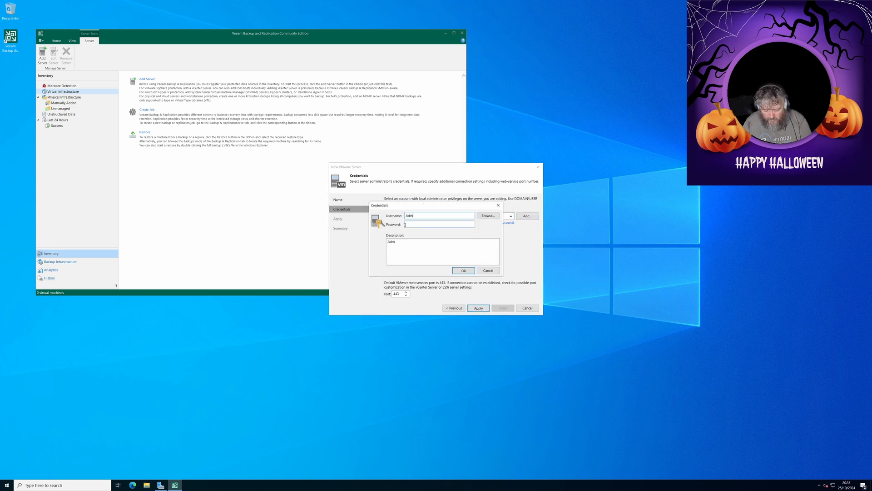
pyautogui.write('inistrator@')
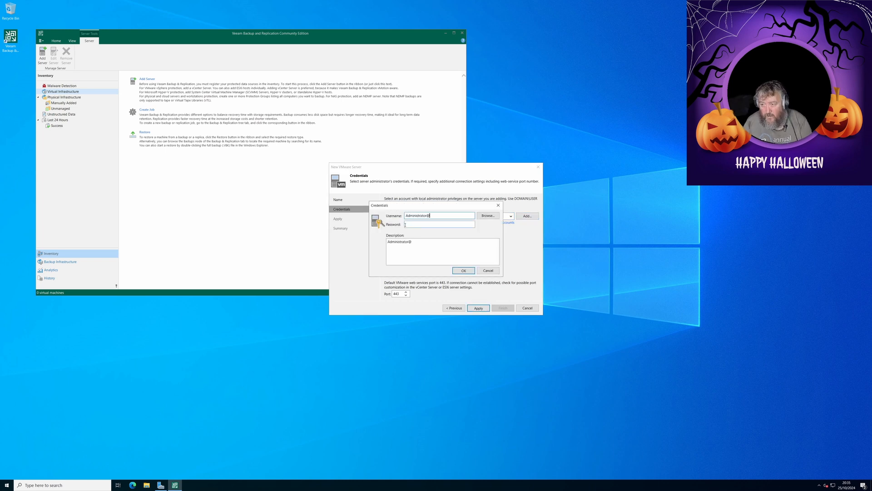
pyautogui.write('vsphere.l')
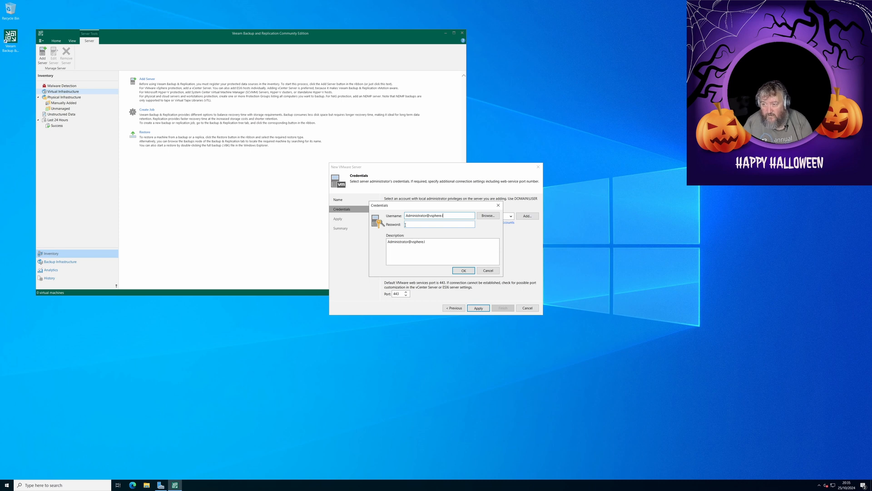
pyautogui.write('ocal')
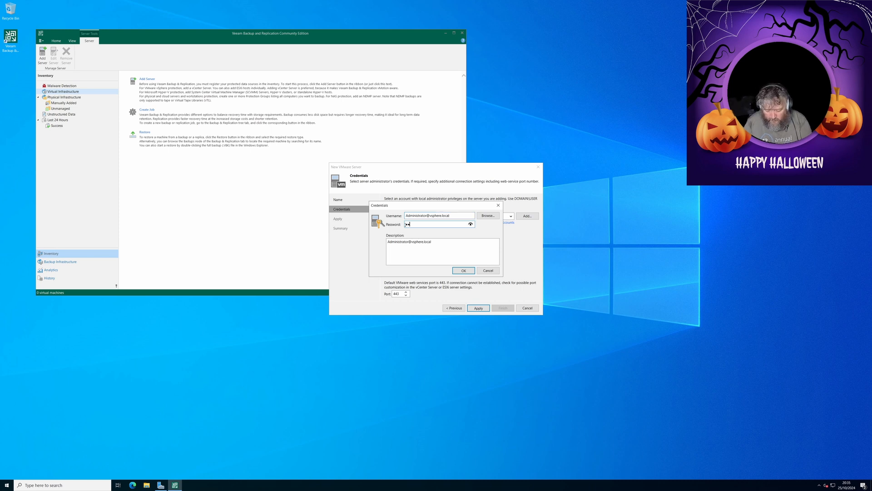
pyautogui.write('****')
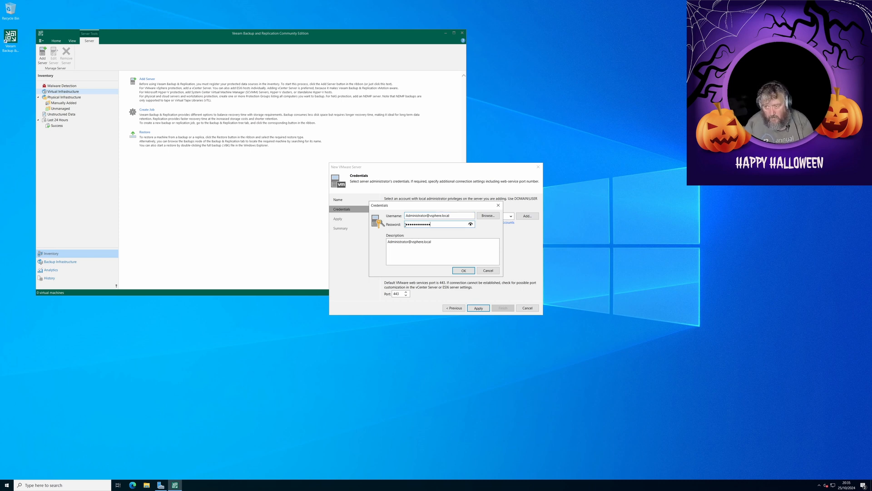
pyautogui.click(467, 273)
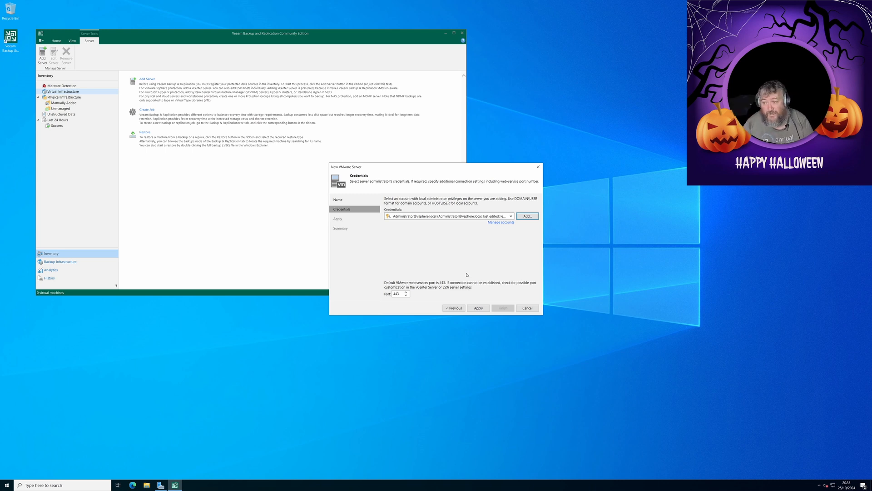
# Apply the vCenter credentials and install the server's untrusted certificate for the current user with the import wizard's default settings.
pyautogui.click(479, 309)
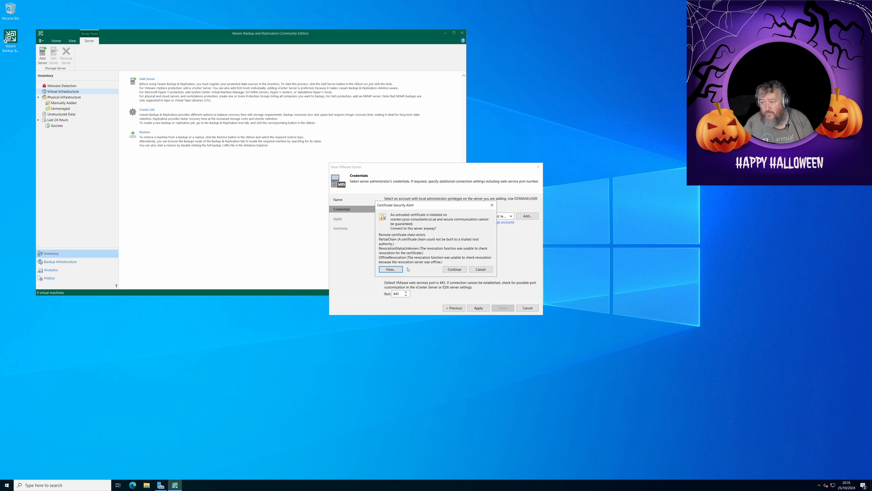
pyautogui.click(396, 269)
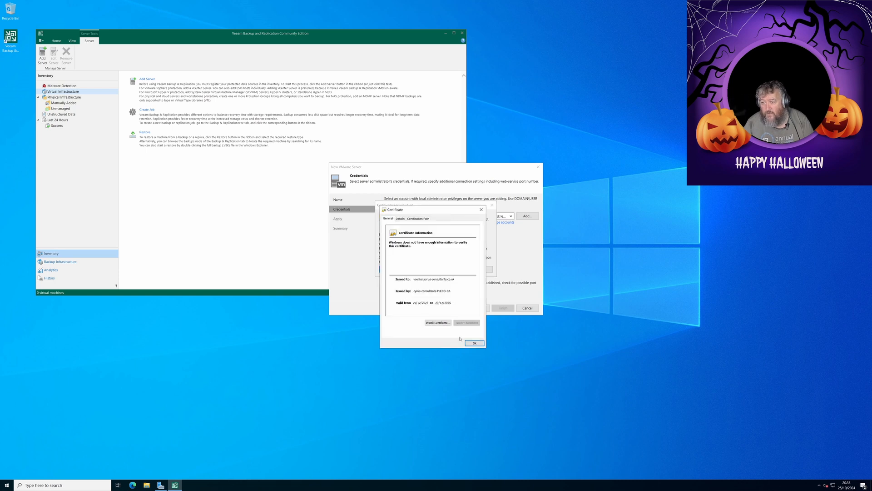
pyautogui.click(438, 323)
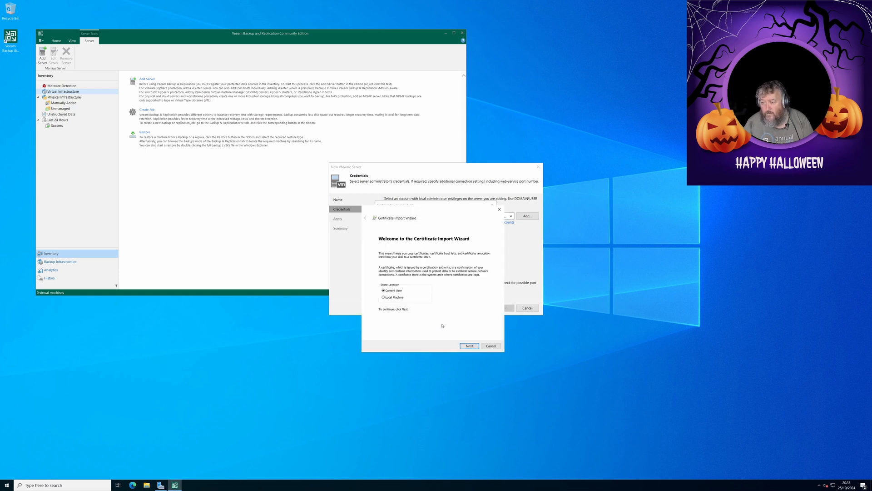
pyautogui.click(471, 347)
pyautogui.click(471, 346)
pyautogui.click(470, 346)
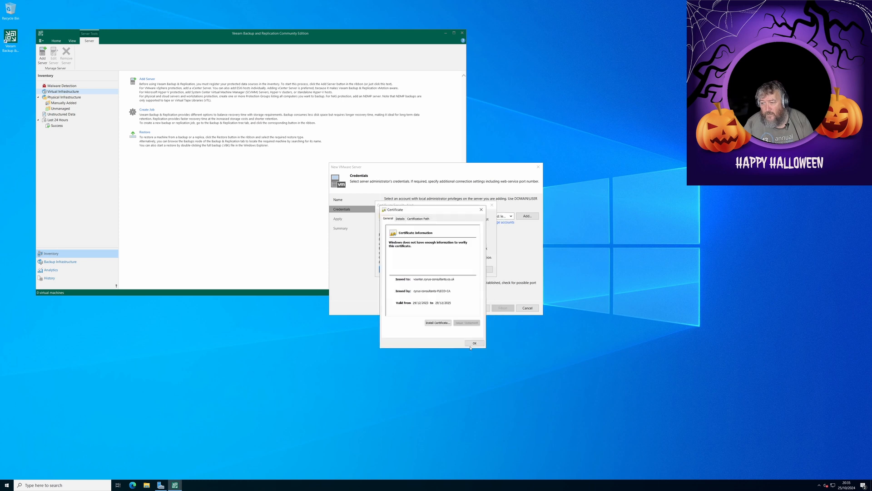
pyautogui.click(458, 265)
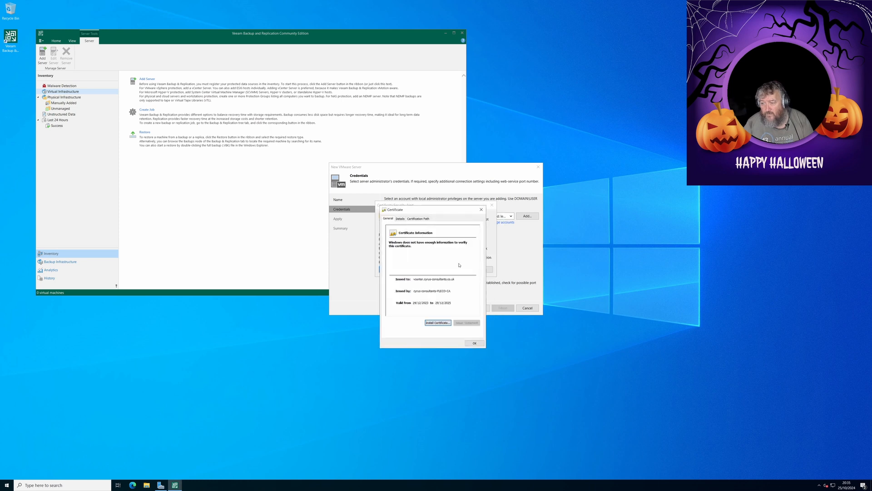
pyautogui.click(468, 343)
# Continue past the certificate alert and finish adding the vCenter server to the virtual infrastructure.
pyautogui.click(452, 270)
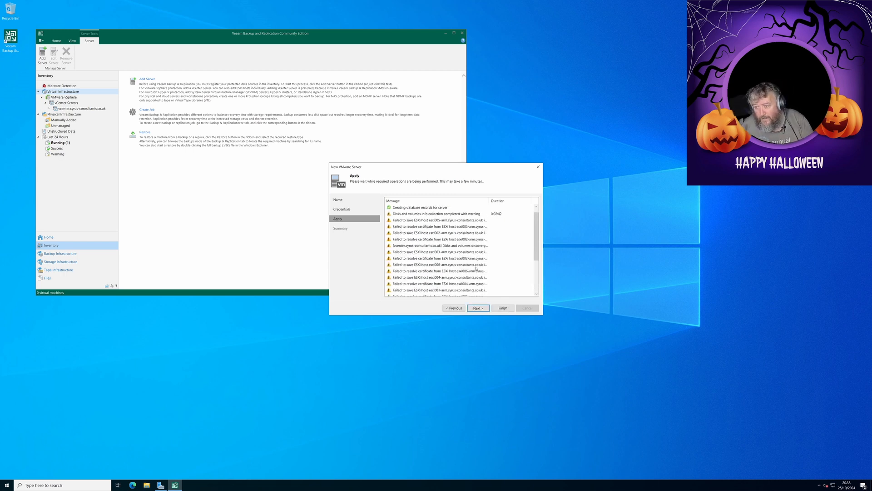
pyautogui.click(483, 308)
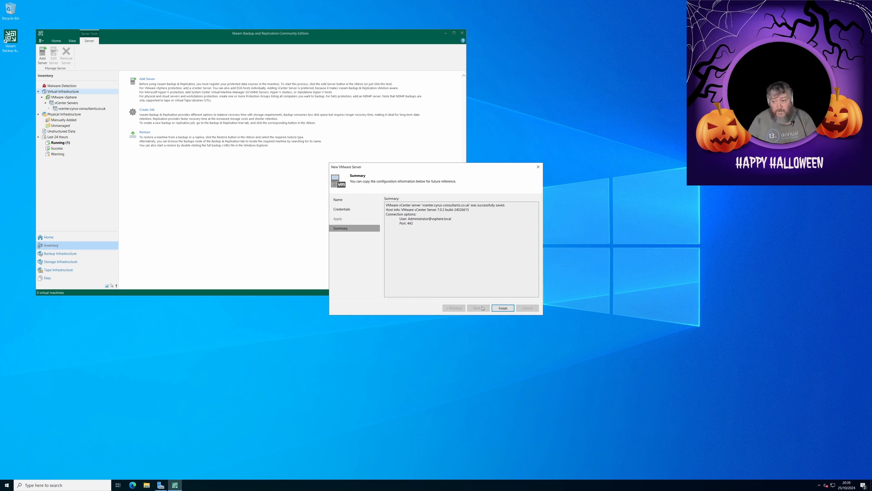
pyautogui.click(503, 309)
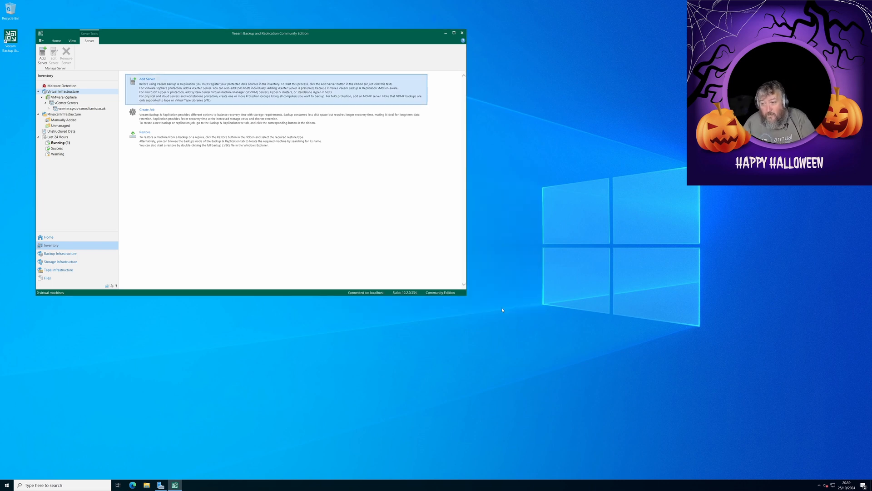
pyautogui.click(61, 143)
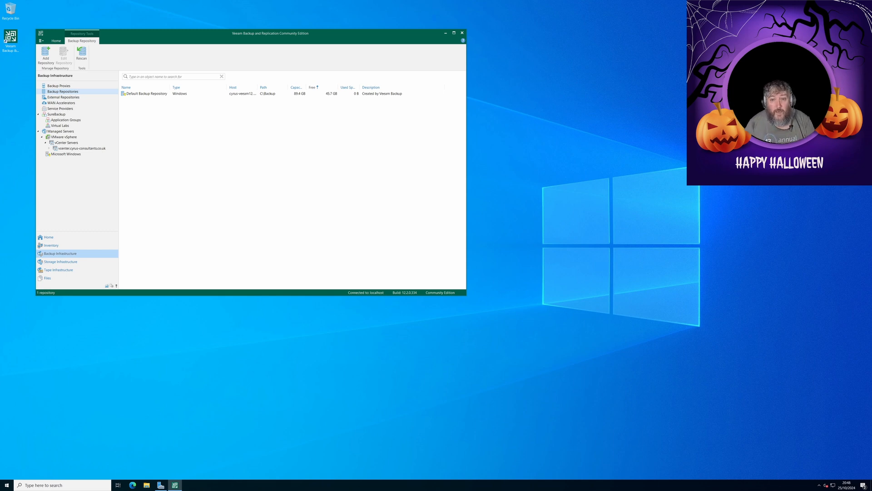
# Start adding a backup repository of the direct attached storage type Linux (Hardened Repository).
pyautogui.rightClick(140, 118)
pyautogui.click(155, 120)
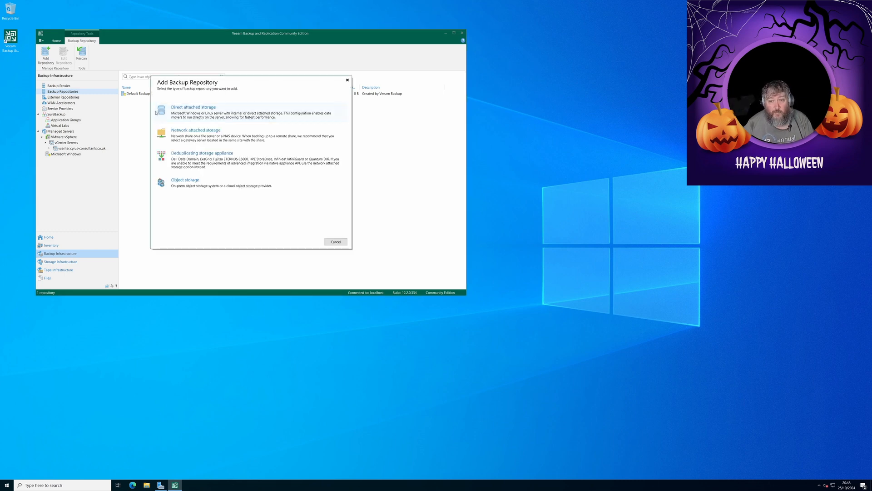
pyautogui.click(193, 115)
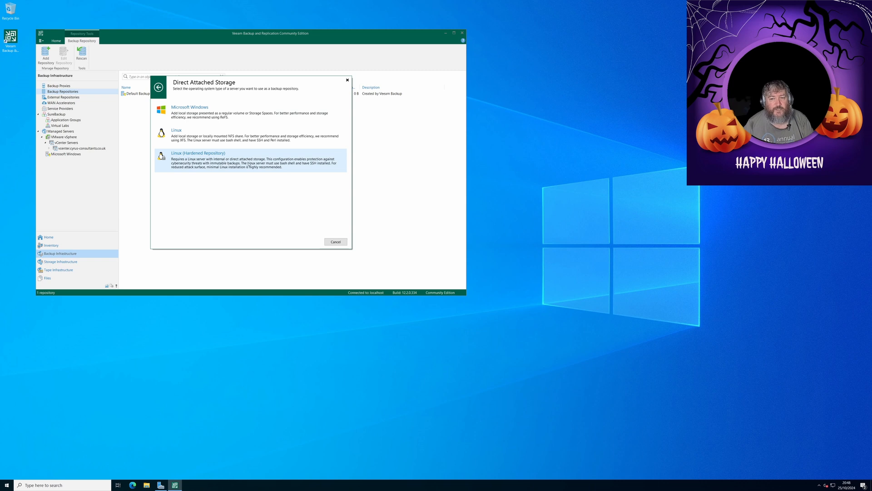
pyautogui.click(231, 164)
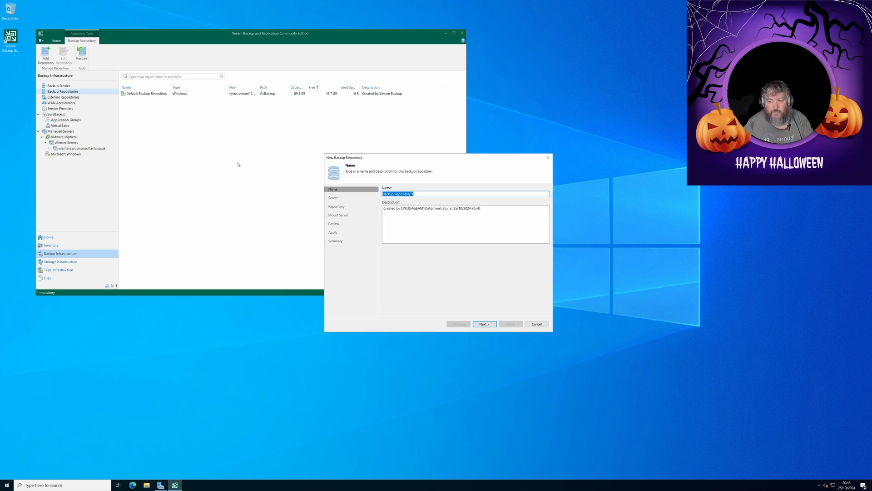
# Name the new backup repository Hardened Backup Repository 1 and proceed to its server selection.
pyautogui.moveTo(388, 163); pyautogui.dragTo(231, 134)
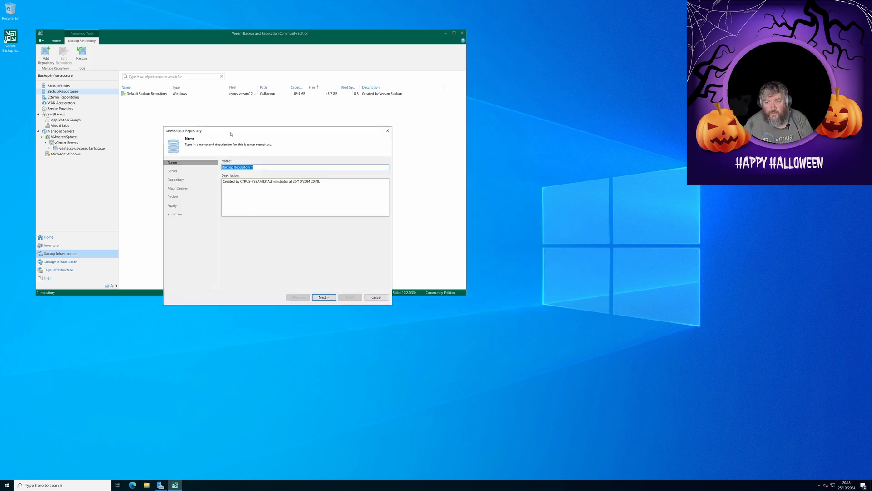
pyautogui.press('Left')
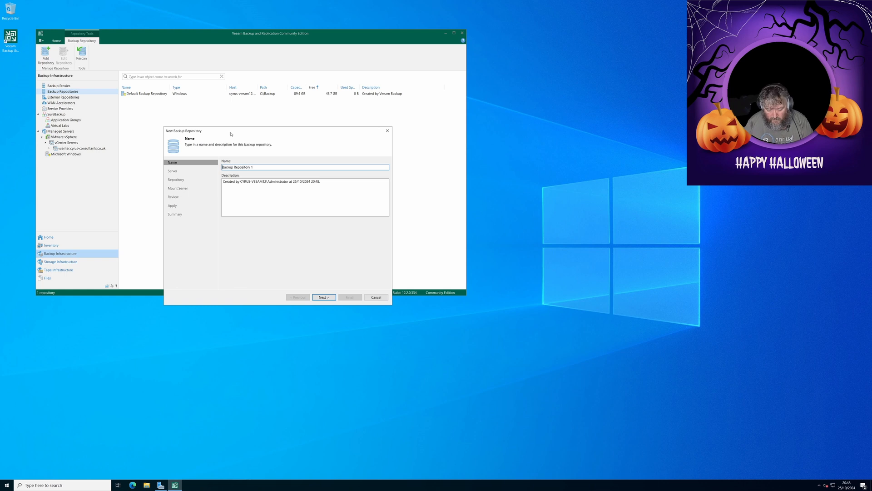
pyautogui.write('Hare')
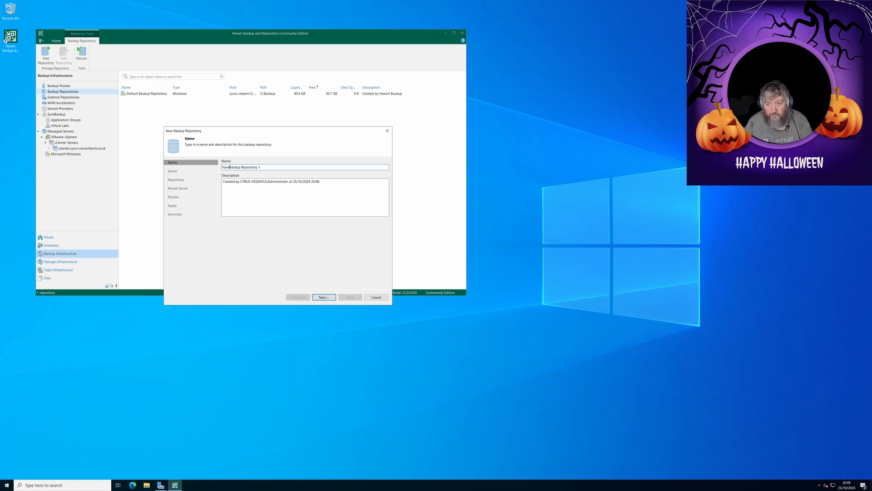
pyautogui.press('BackSpace')
pyautogui.write('dened')
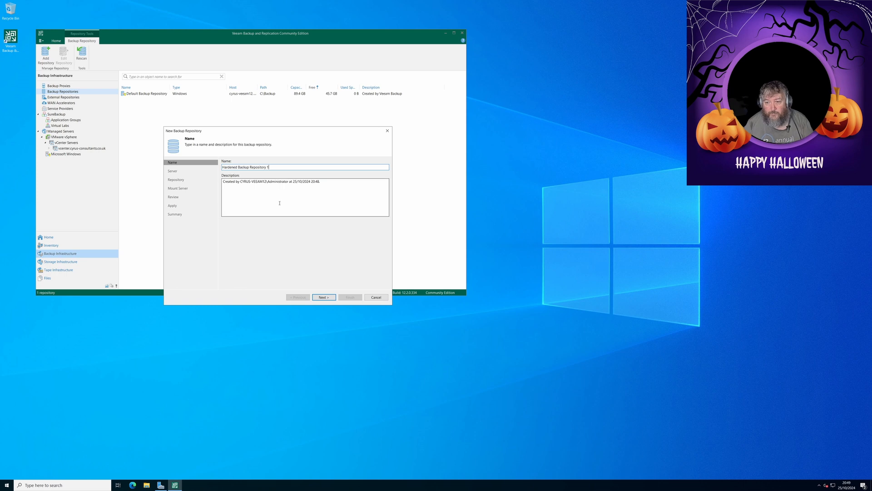
pyautogui.click(330, 300)
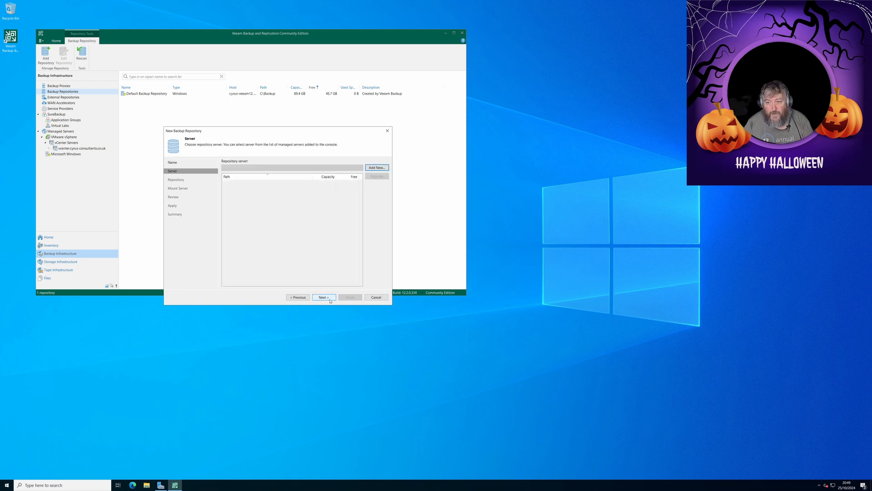
# Add a new Linux server as the repository server with the DNS name cyrus-repo1.cyrus-consultants.co.uk.
pyautogui.click(375, 166)
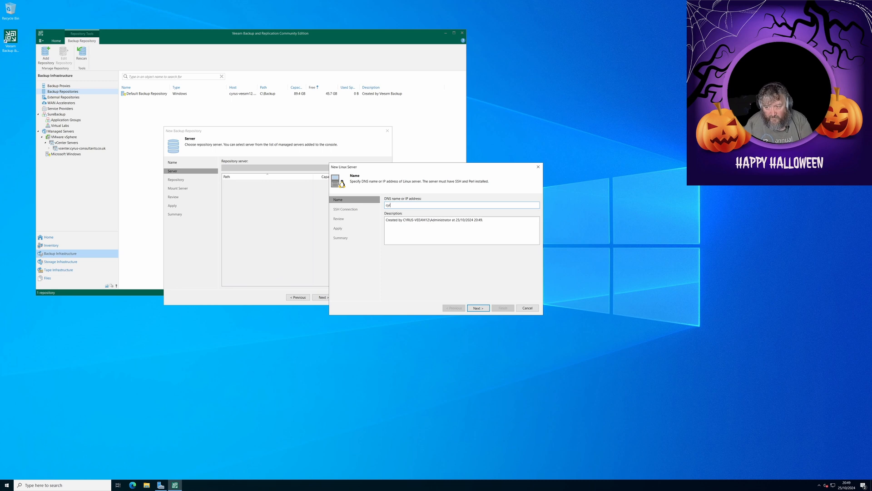
pyautogui.write('cyrus-repo')
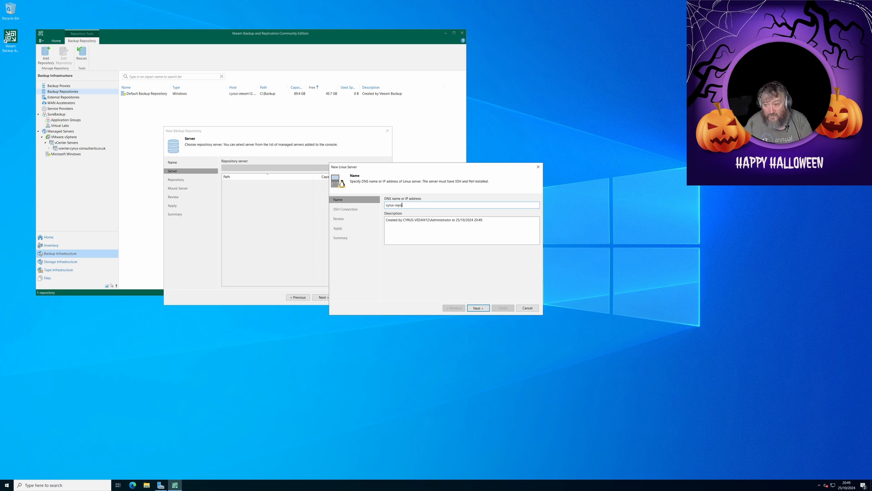
pyautogui.write('1.cyrus-')
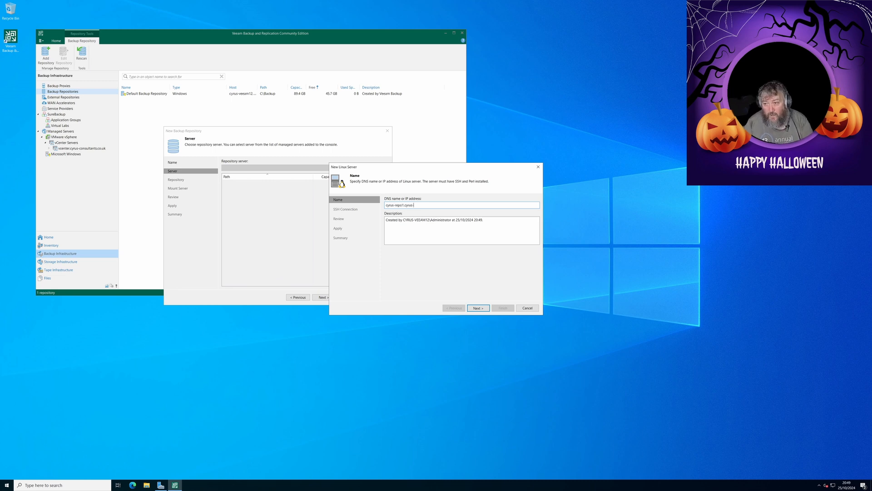
pyautogui.write('consultants.co.uk')
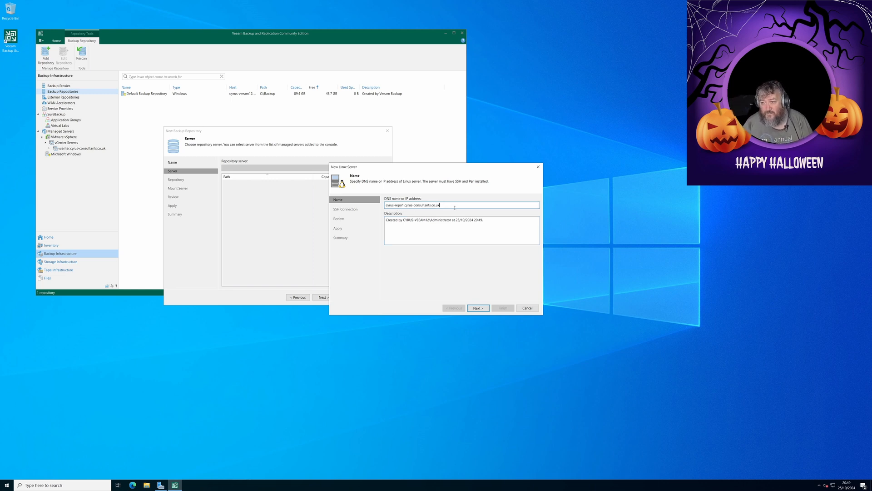
pyautogui.click(481, 310)
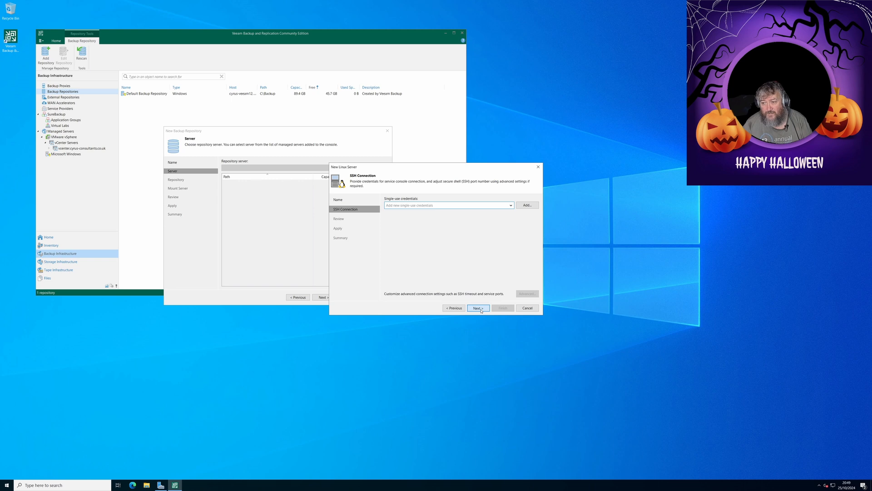
# Add single-use SSH credentials for the Linux server with the username veeamsvc and the account password.
pyautogui.click(511, 205)
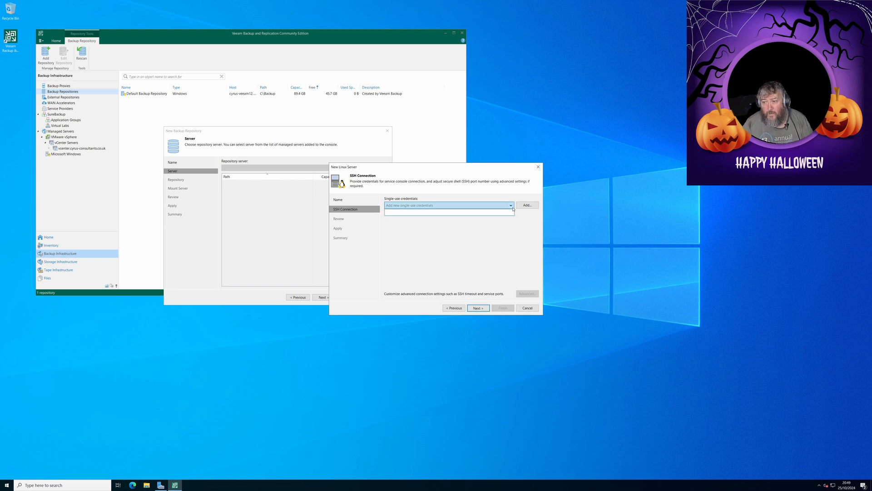
pyautogui.click(440, 230)
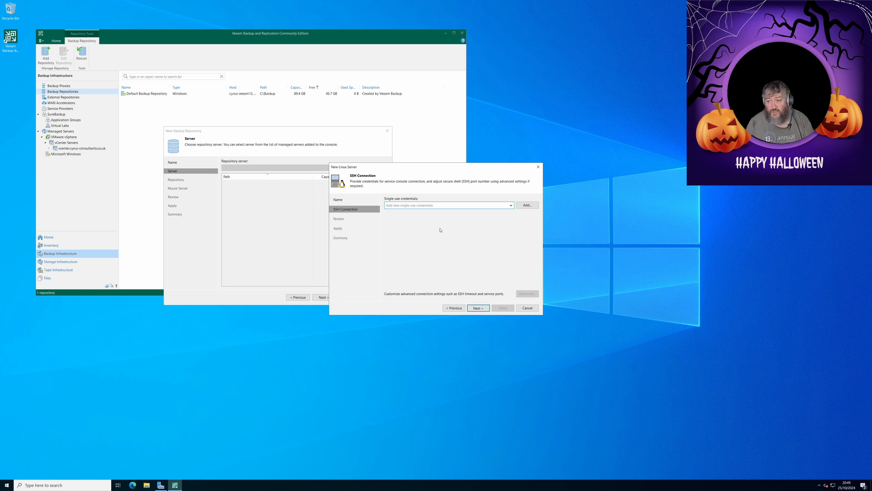
pyautogui.click(521, 206)
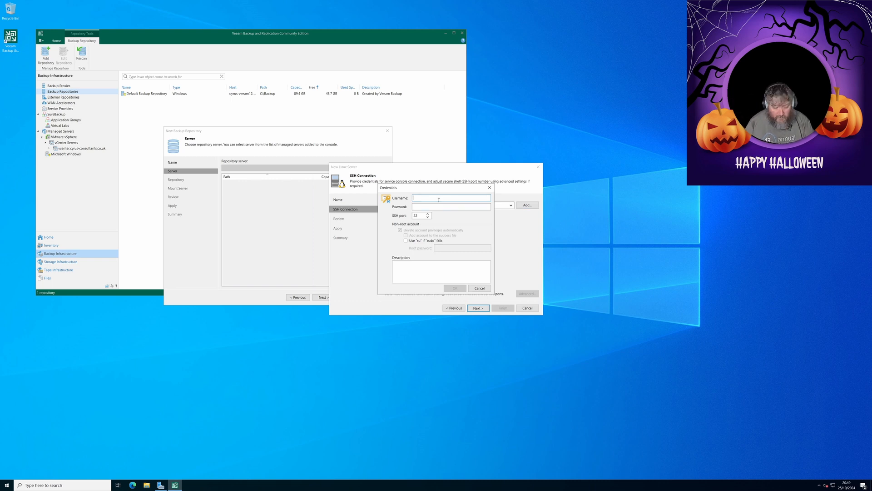
pyautogui.write('veeamsvc')
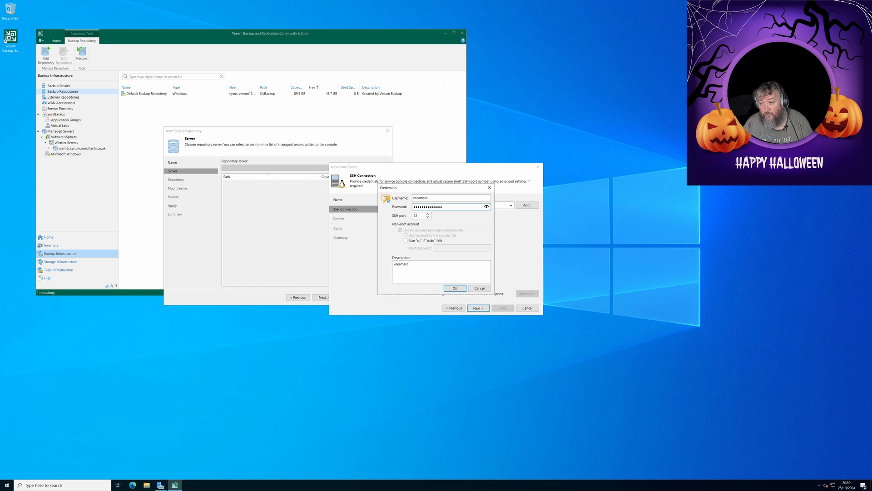
pyautogui.click(456, 288)
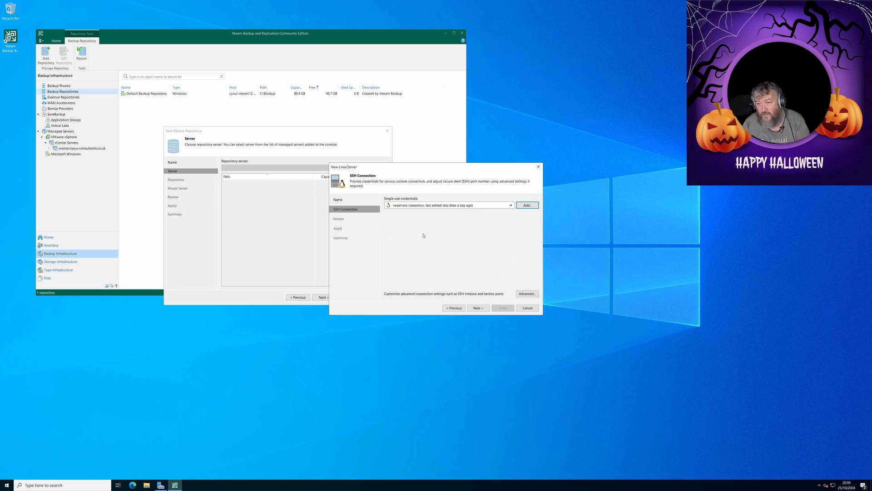
# Try to connect to the Linux server with the veeamsvc credentials, trusting its SSH key fingerprint.
pyautogui.click(484, 310)
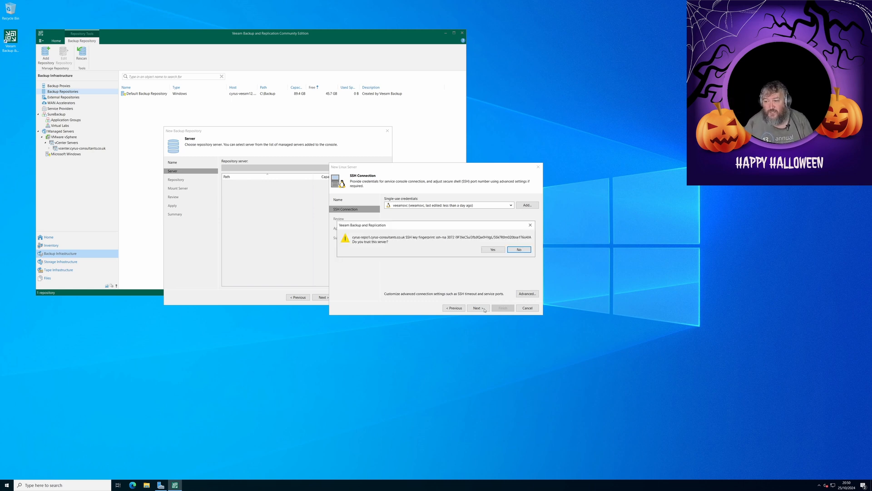
pyautogui.click(495, 250)
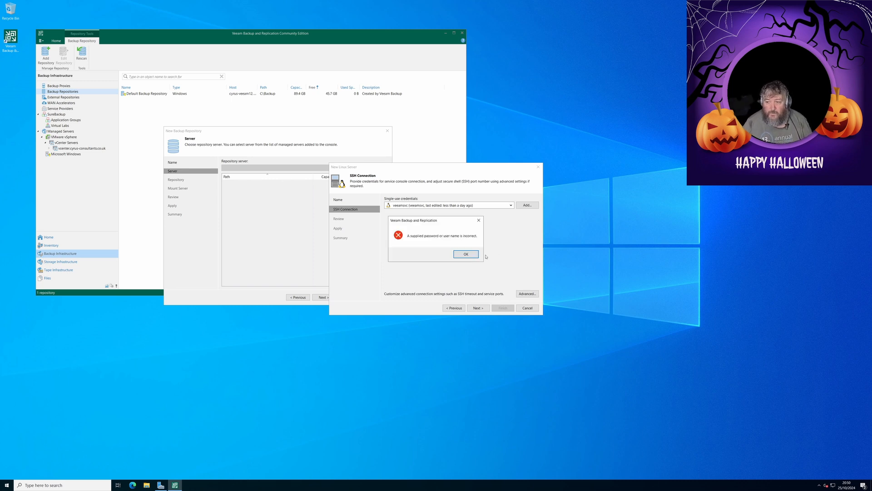
pyautogui.click(464, 256)
pyautogui.click(528, 206)
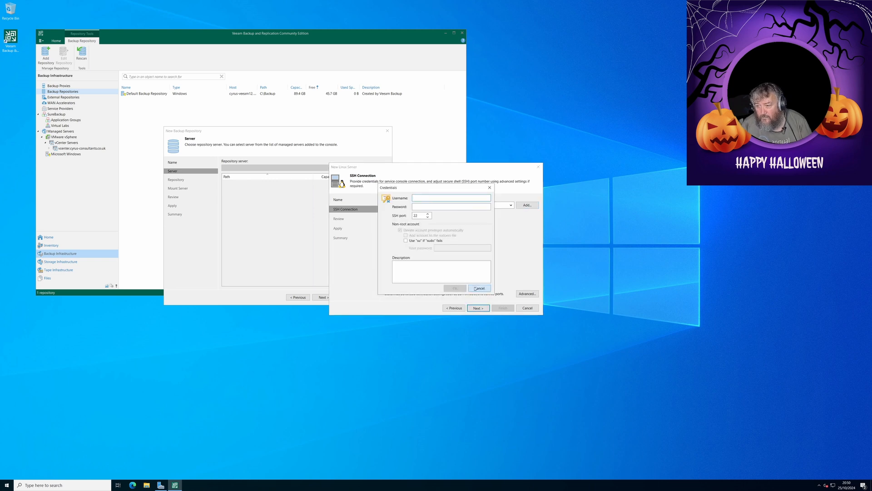
pyautogui.click(479, 289)
pyautogui.click(510, 206)
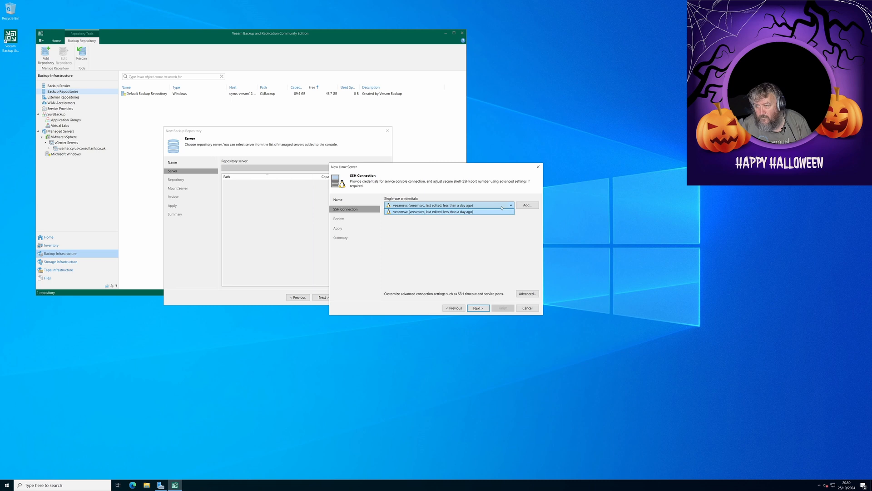
pyautogui.click(502, 212)
pyautogui.click(526, 295)
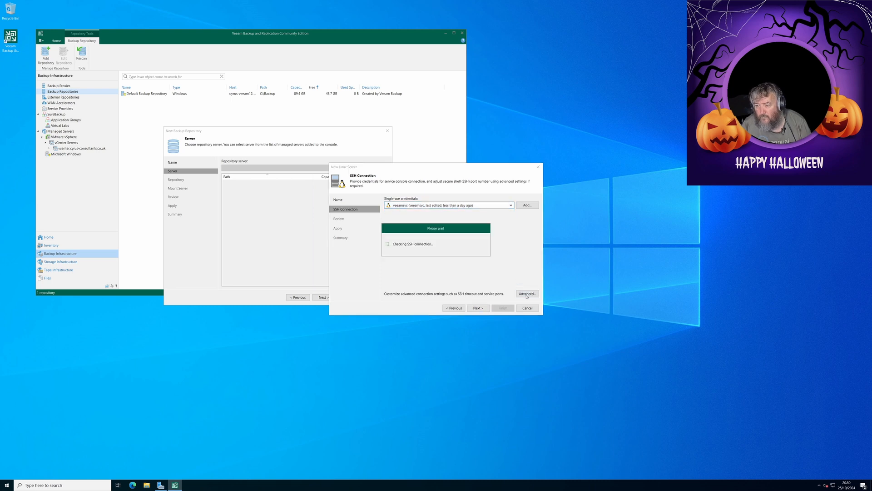
pyautogui.click(464, 257)
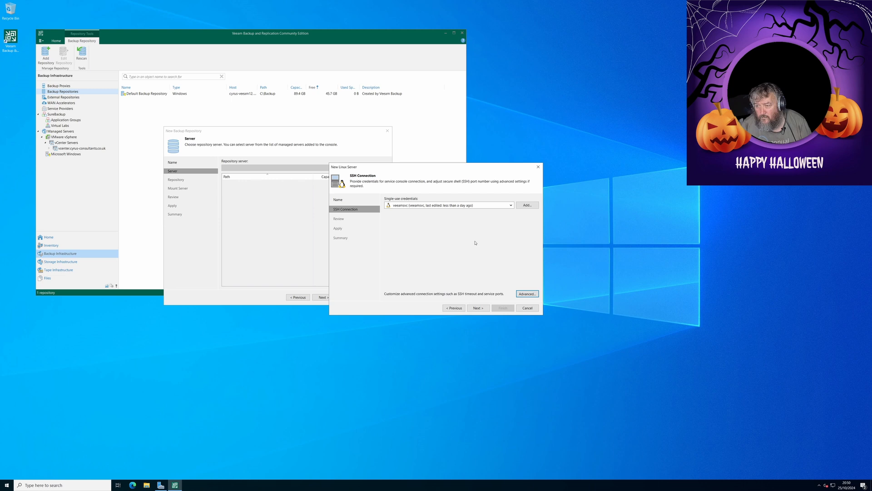
pyautogui.click(522, 205)
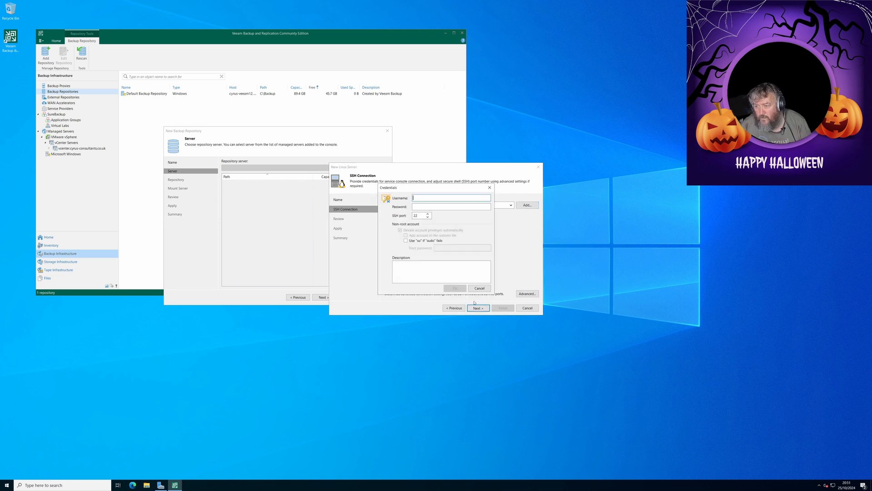
pyautogui.click(479, 288)
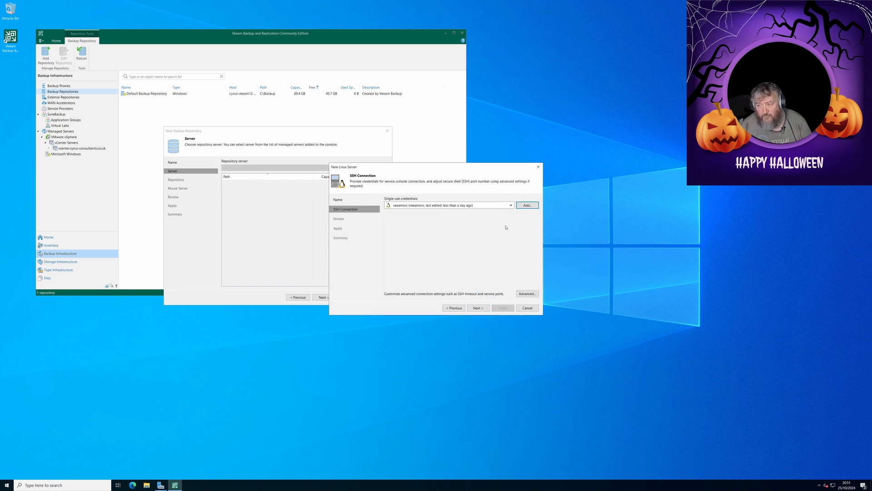
pyautogui.click(511, 206)
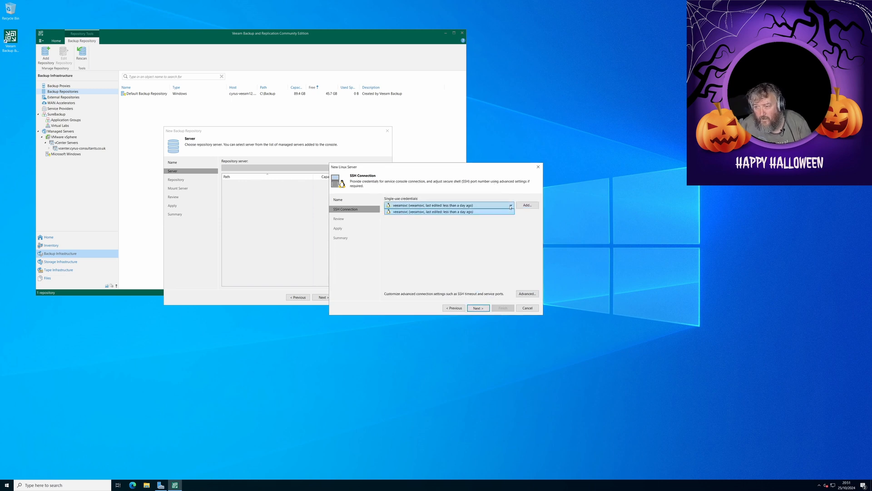
pyautogui.click(486, 213)
pyautogui.click(447, 205)
pyautogui.click(439, 212)
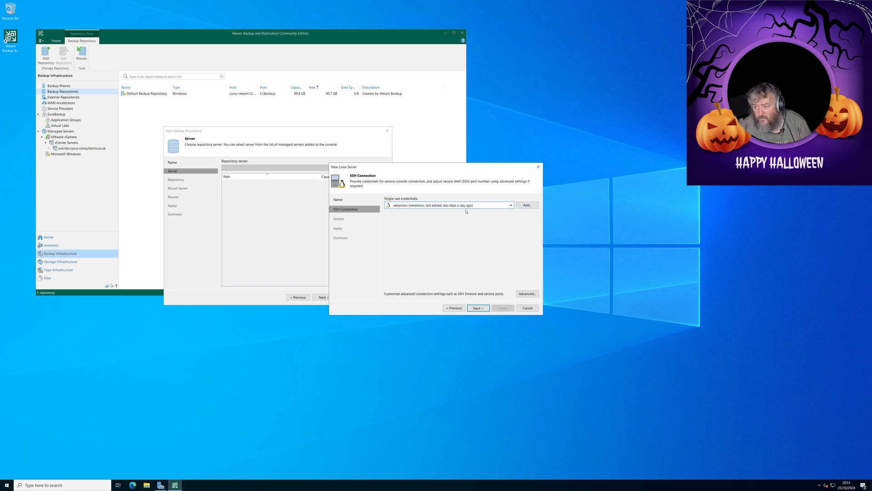
# Add new single-use SSH credentials with the username veeamsvc and the account password, and connect to the Linux server.
pyautogui.click(528, 206)
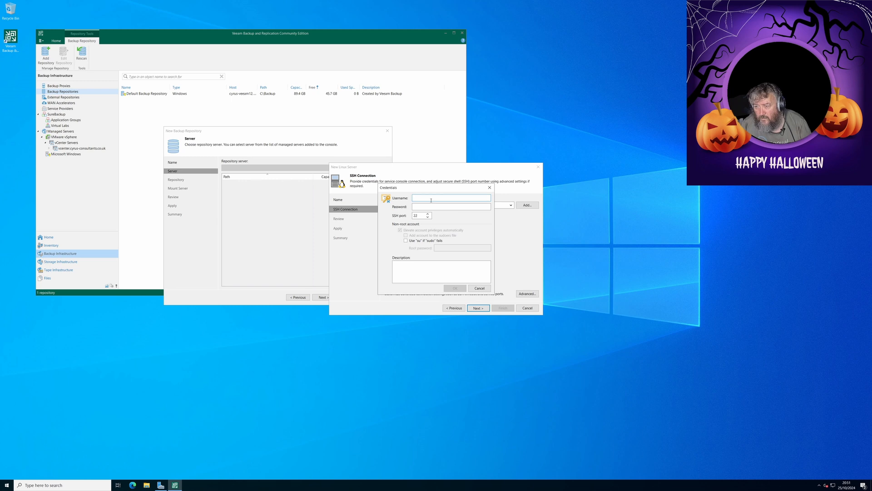
pyautogui.write('vee')
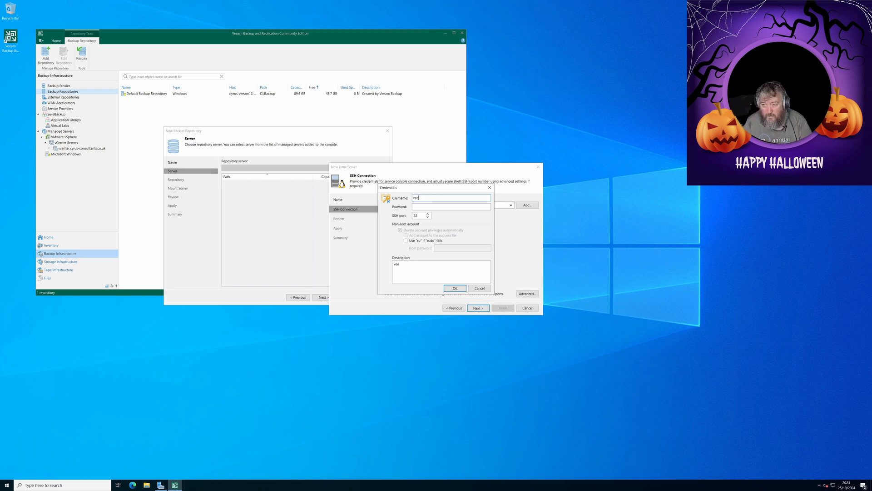
pyautogui.write('amsvc')
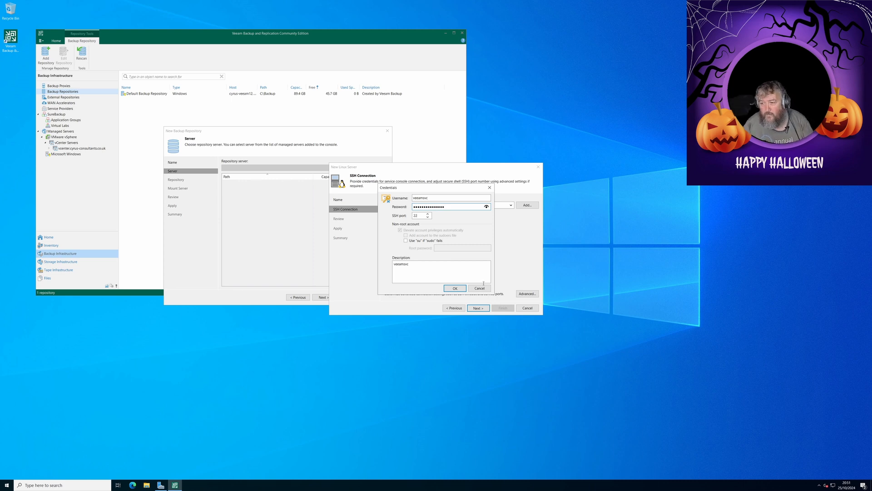
pyautogui.click(455, 289)
pyautogui.click(480, 310)
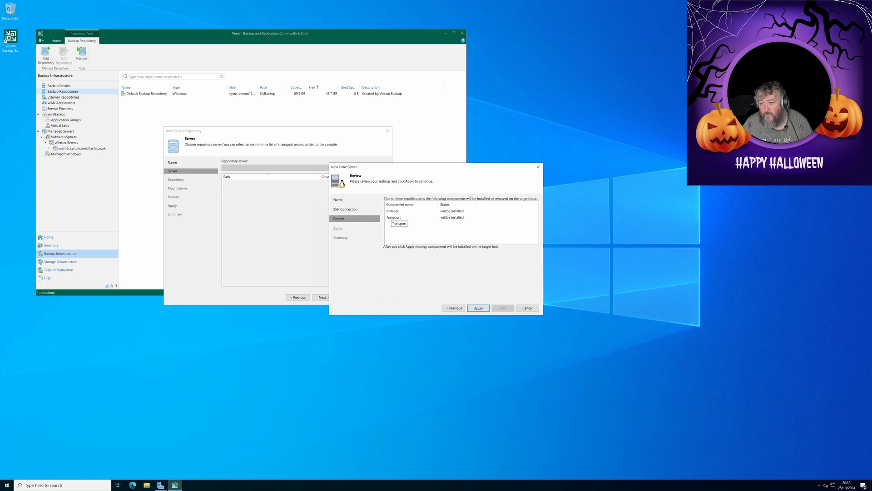
# Install the Installer and Transport components on the Linux server and finish adding it as a managed server.
pyautogui.click(479, 308)
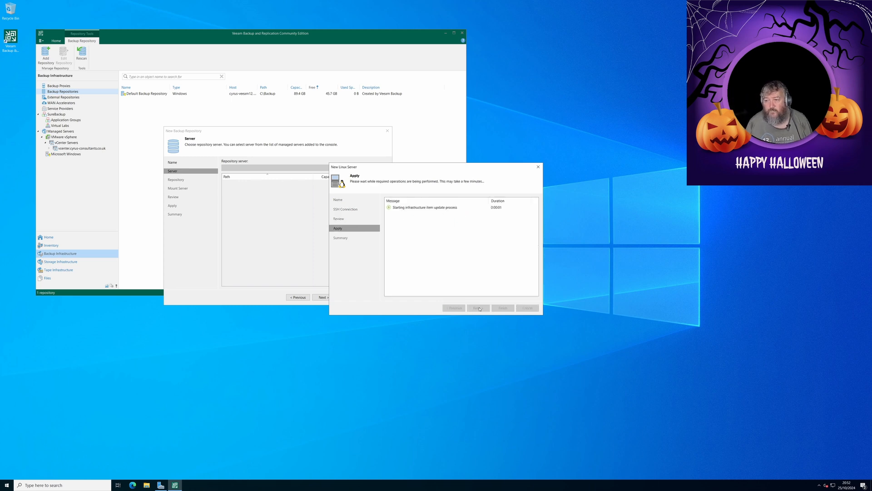
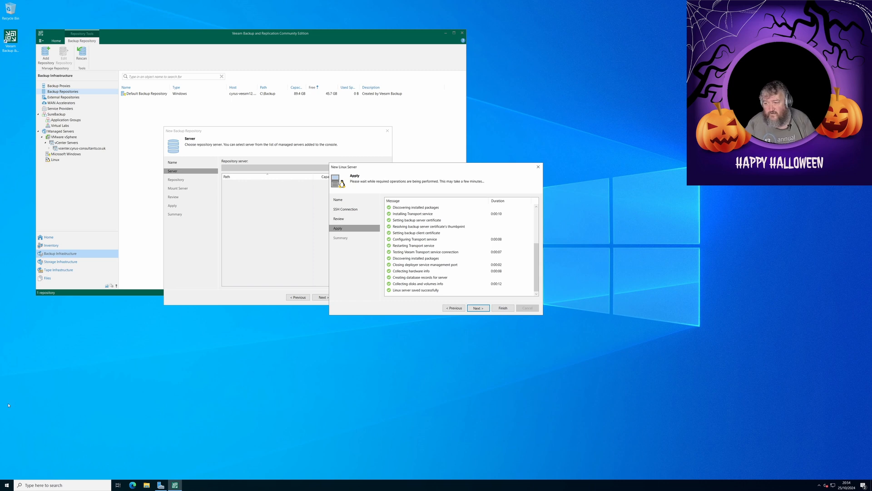
pyautogui.click(483, 309)
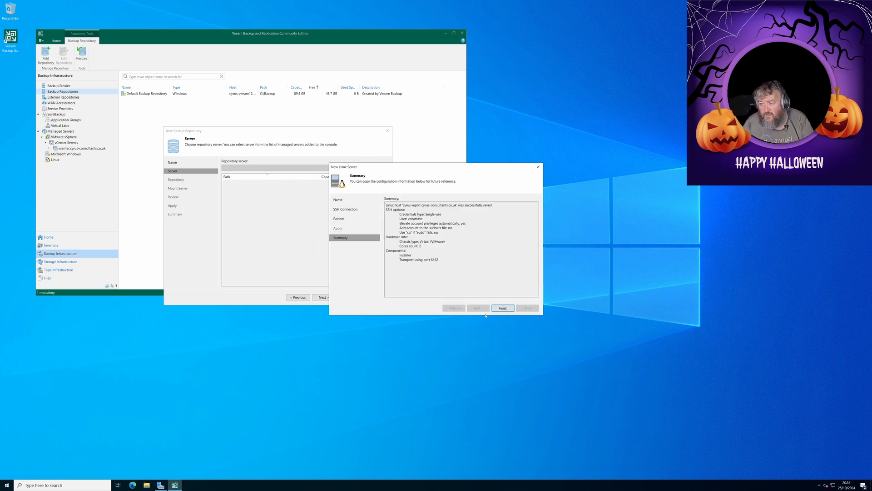
pyautogui.click(504, 308)
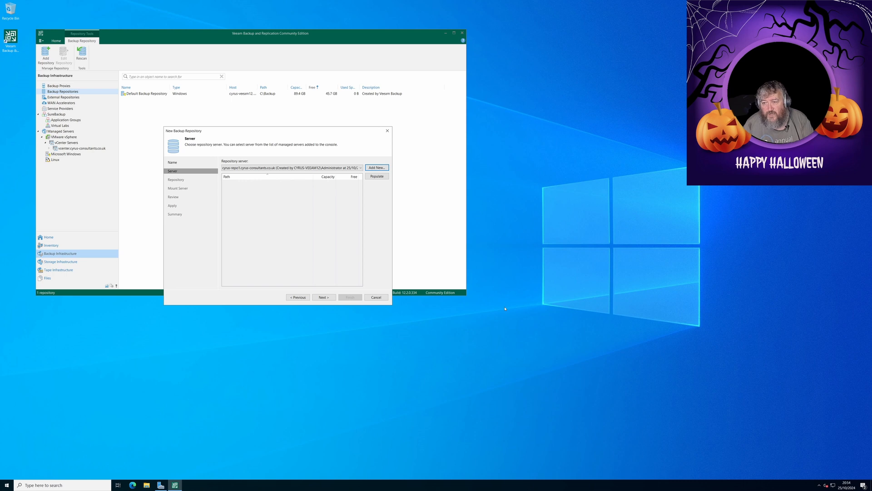
# List the repository server's volumes and select its /mnt/veeam-repository01 folder as the backup storage path.
pyautogui.click(373, 178)
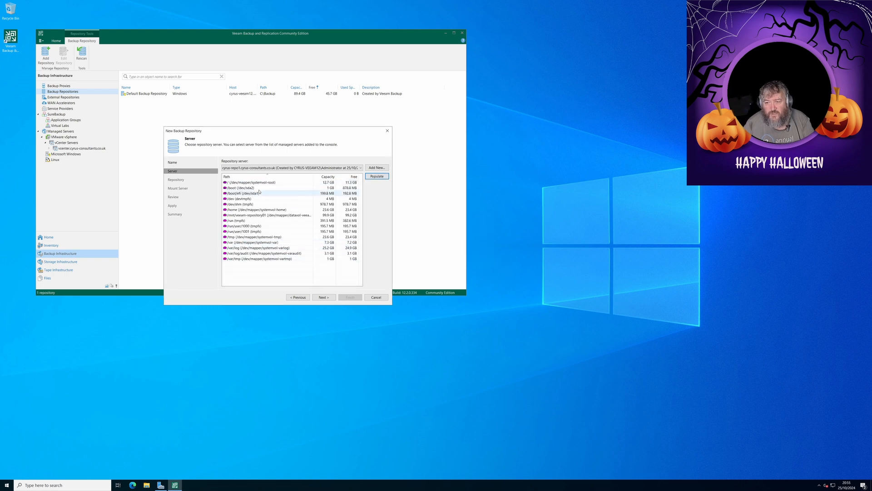
pyautogui.click(328, 298)
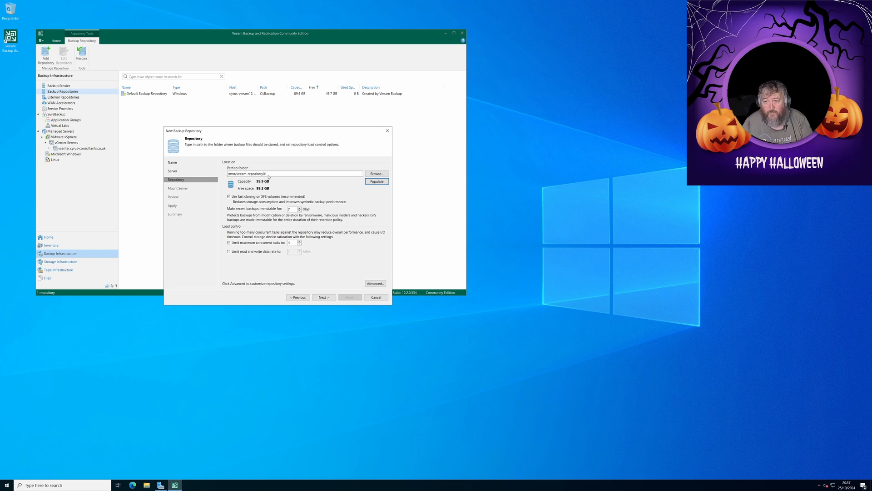
pyautogui.click(384, 175)
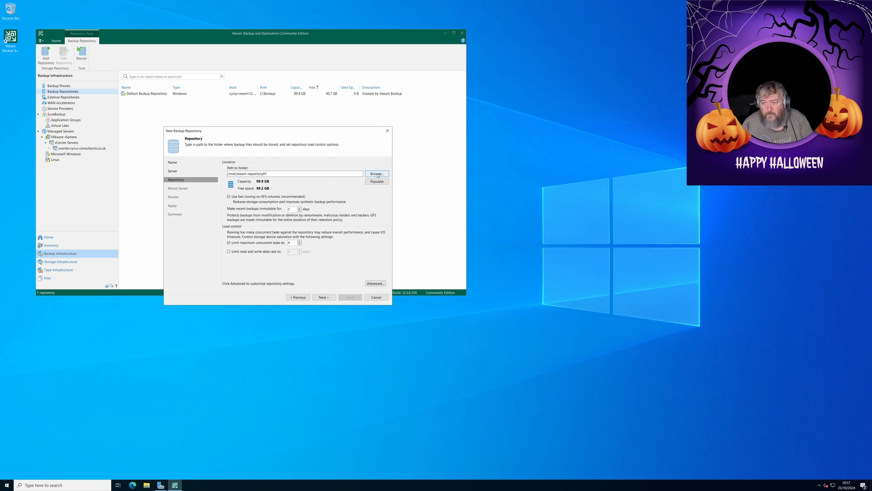
pyautogui.click(378, 175)
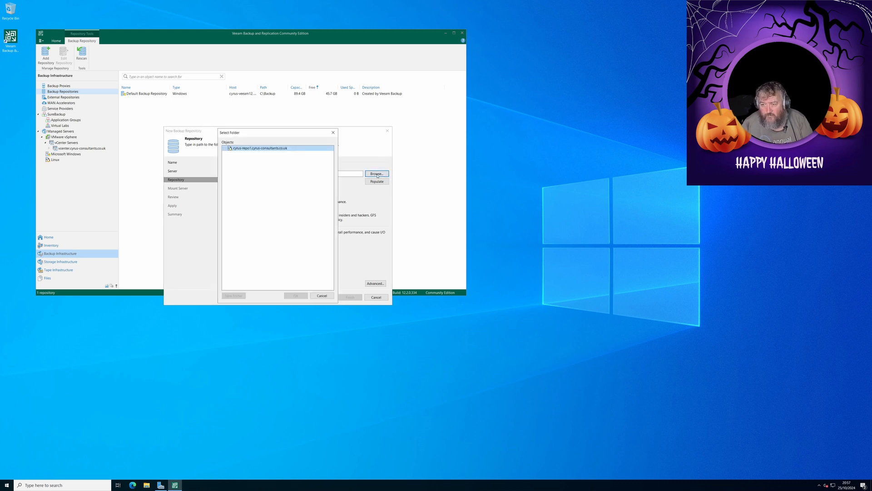
pyautogui.click(224, 148)
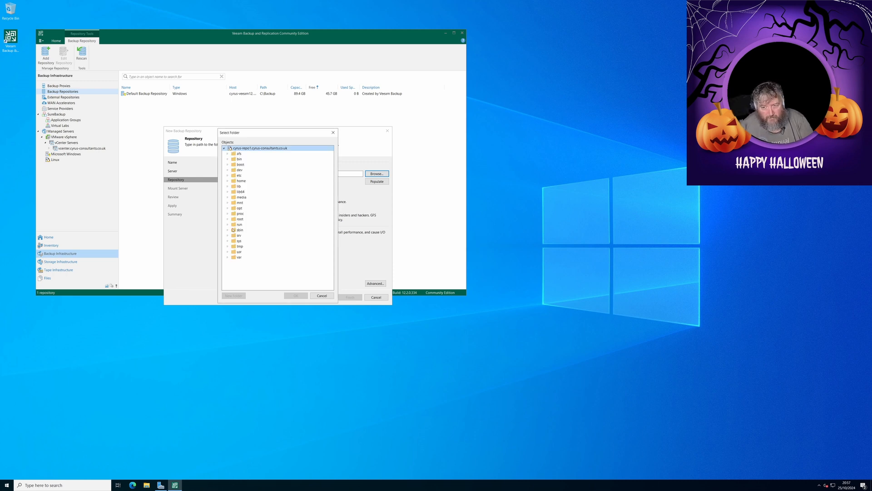
pyautogui.click(228, 203)
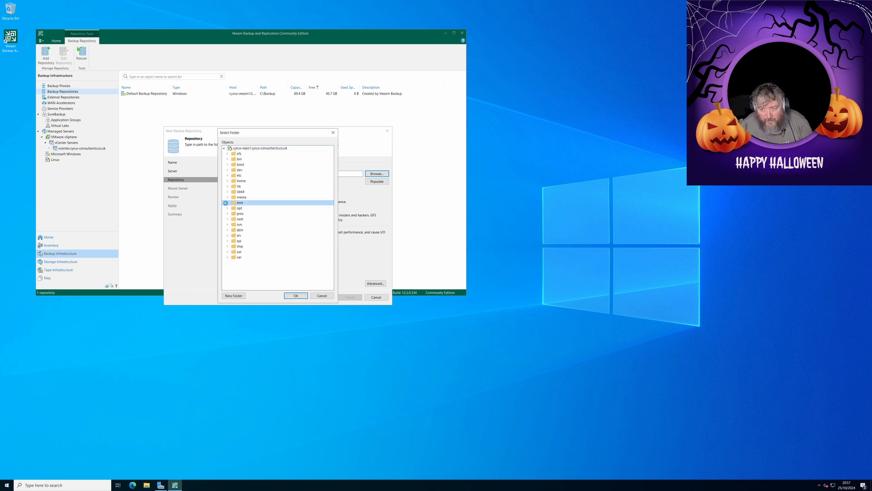
pyautogui.click(245, 208)
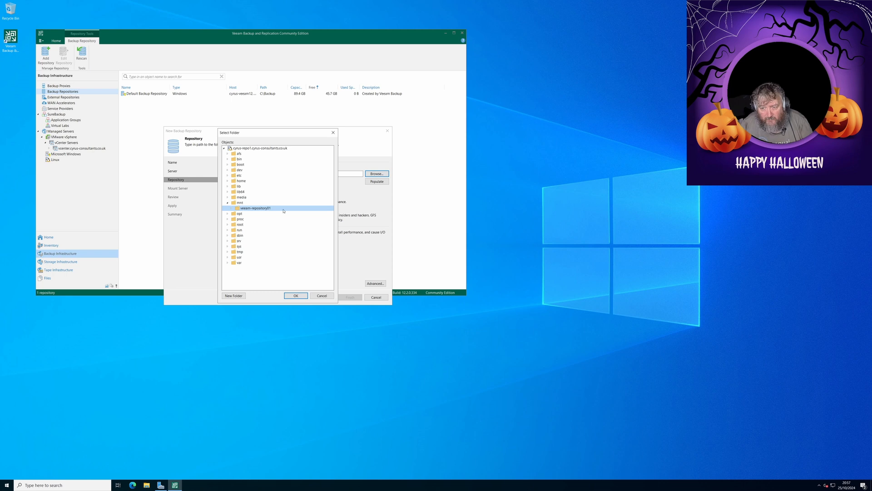
pyautogui.click(296, 296)
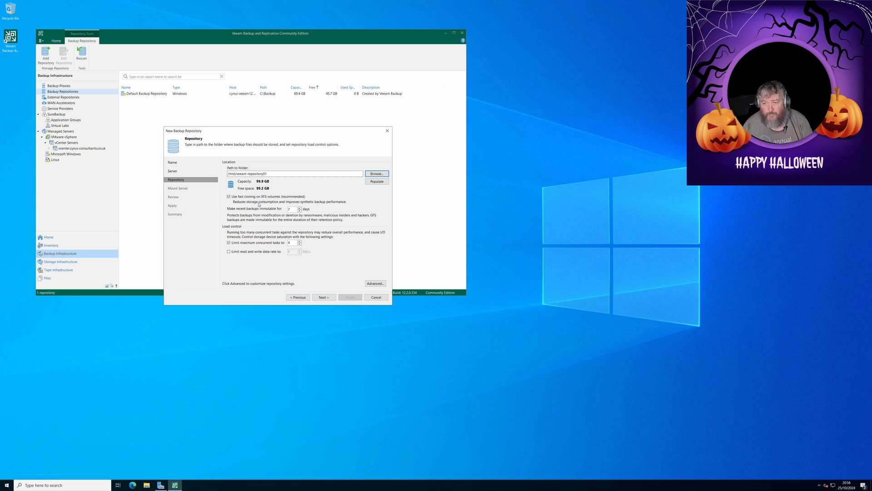
# Create the hardened repository with 7-day immutability, XFS fast cloning, and the default mount server settings.
pyautogui.click(324, 298)
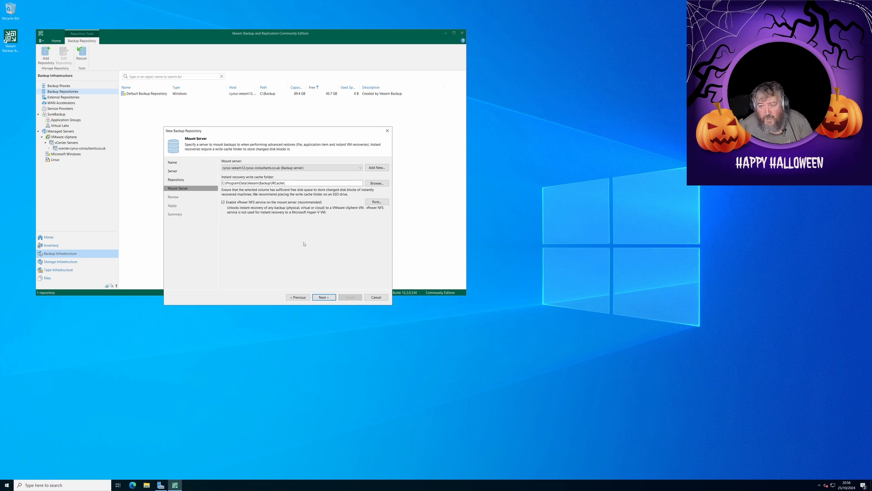
pyautogui.click(332, 298)
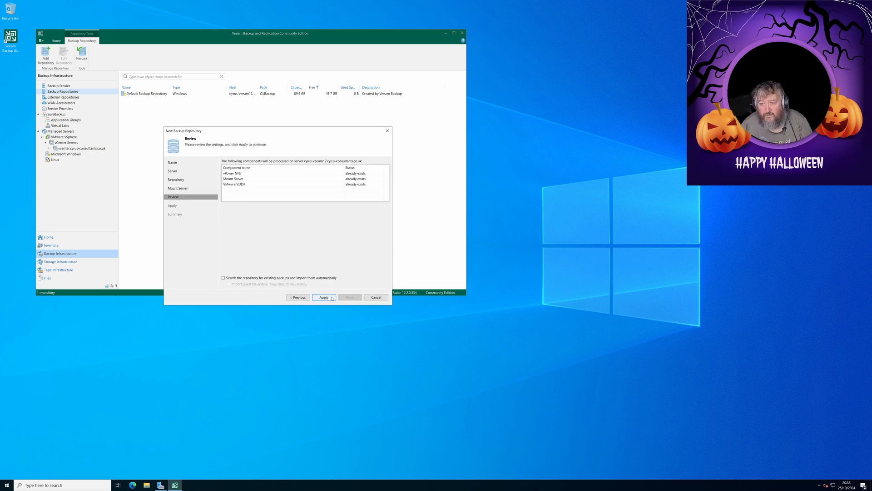
pyautogui.click(324, 297)
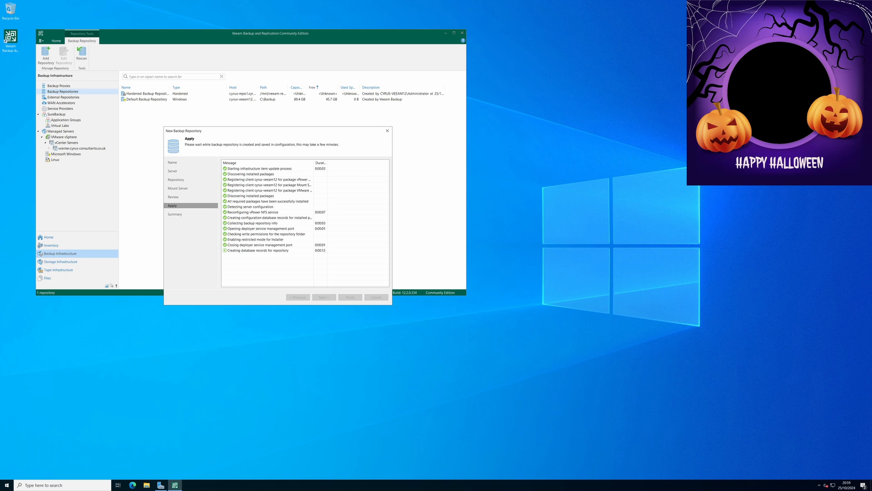
pyautogui.click(330, 298)
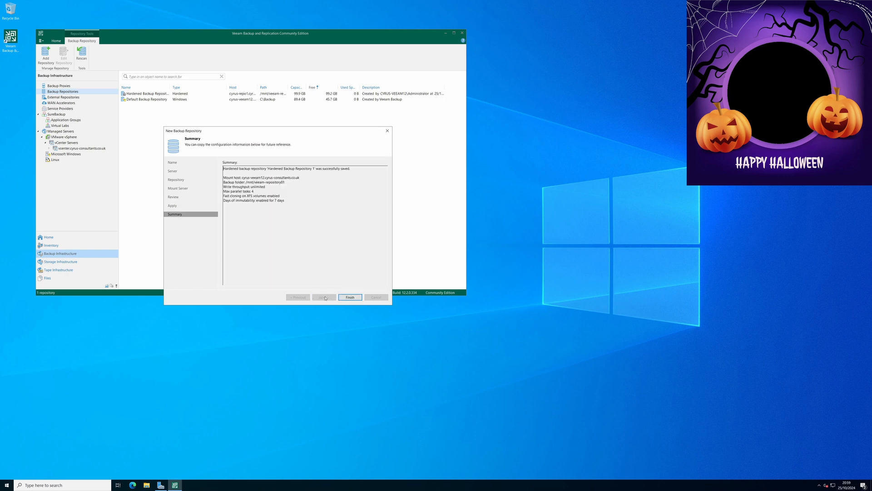
pyautogui.click(350, 297)
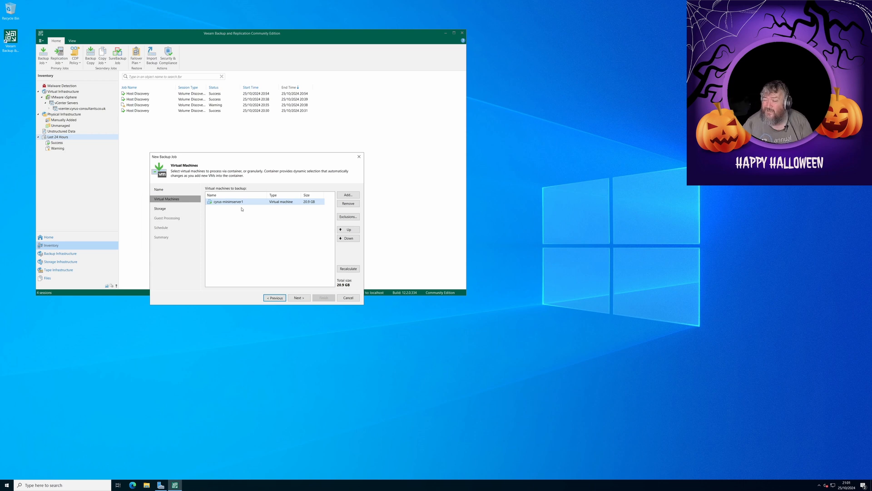
# Finish the Test Backup job targeting Hardened Backup Repository 1, without guest processing or a schedule, and run it immediately.
pyautogui.click(301, 300)
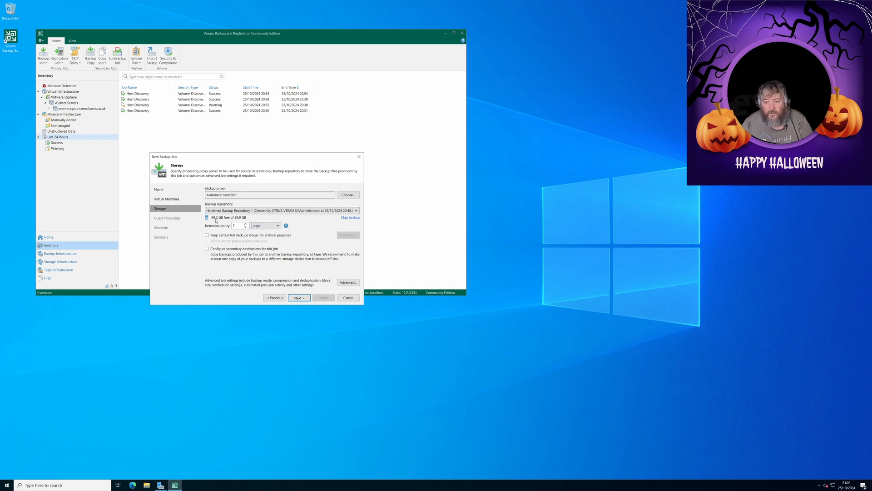
pyautogui.click(297, 299)
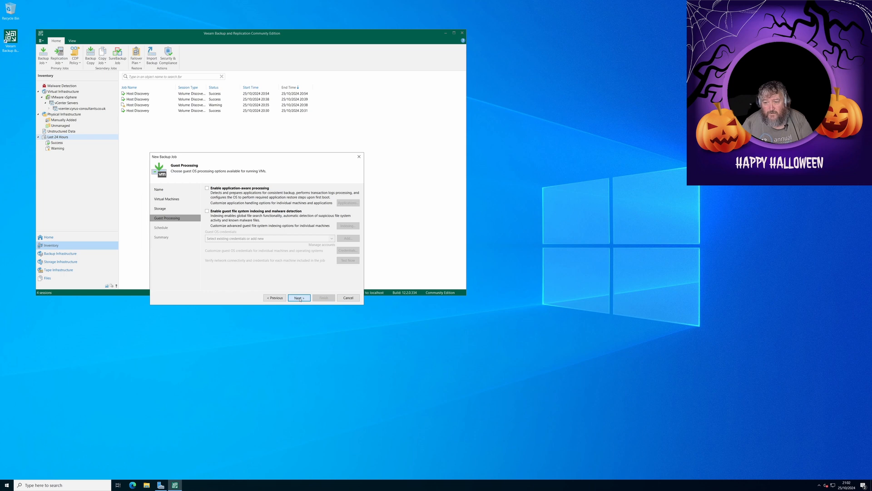
pyautogui.click(300, 299)
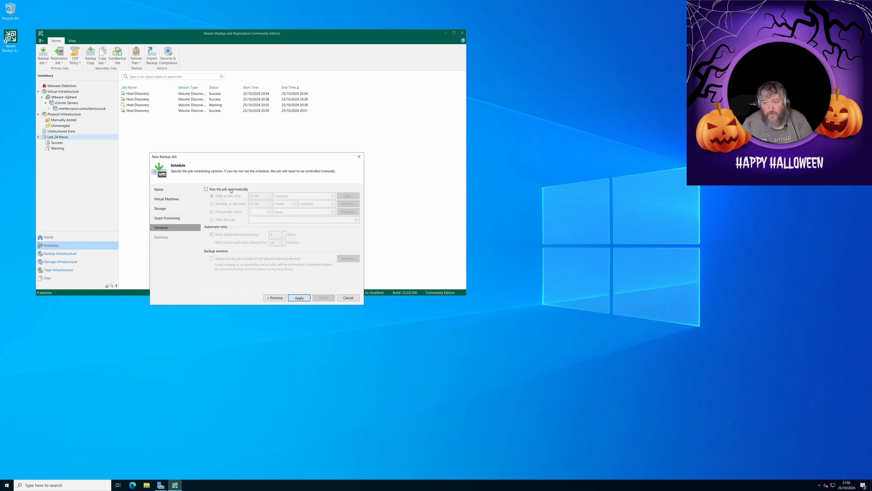
pyautogui.click(303, 299)
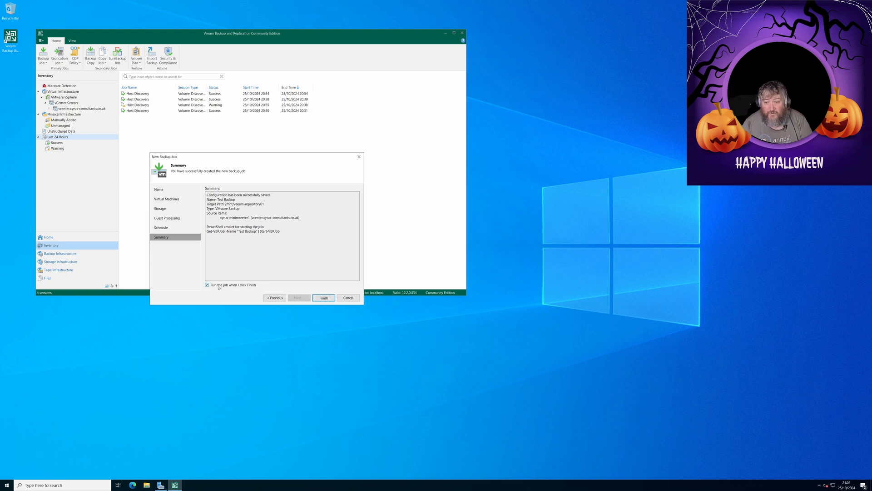
pyautogui.click(323, 297)
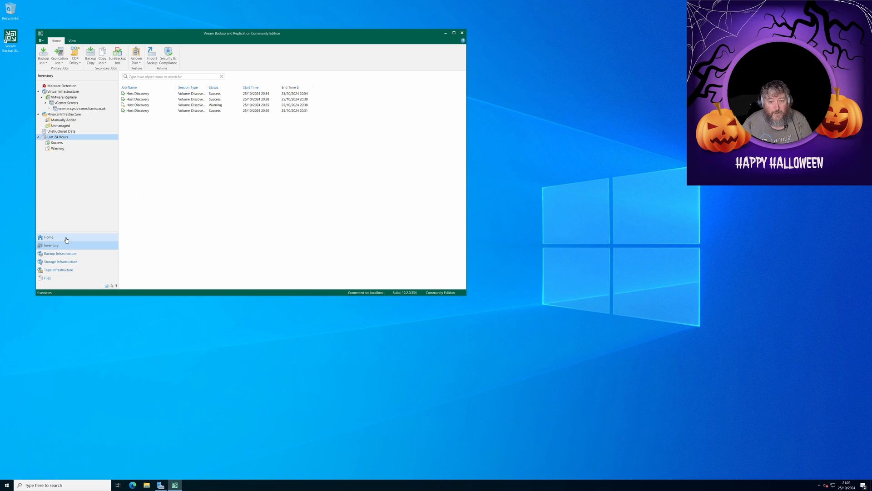
# Display the running Test Backup job's per-machine progress and enlarge the console window to examine its processing actions.
pyautogui.click(49, 238)
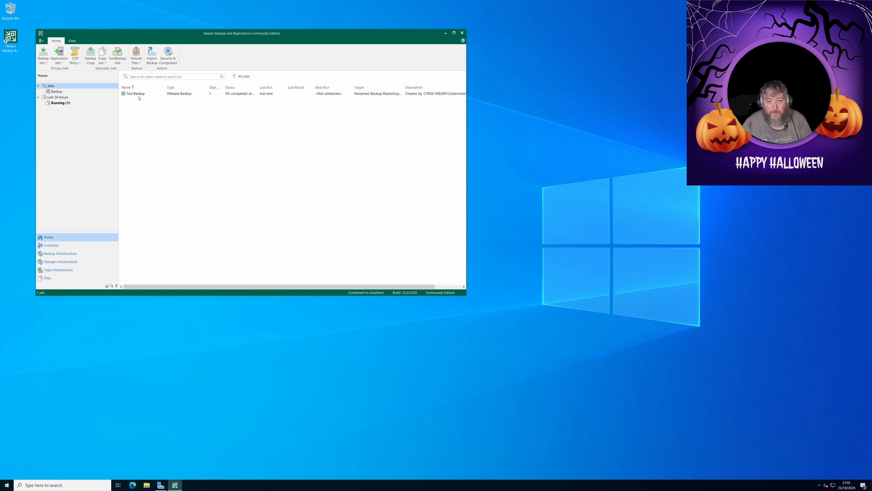
pyautogui.click(139, 96)
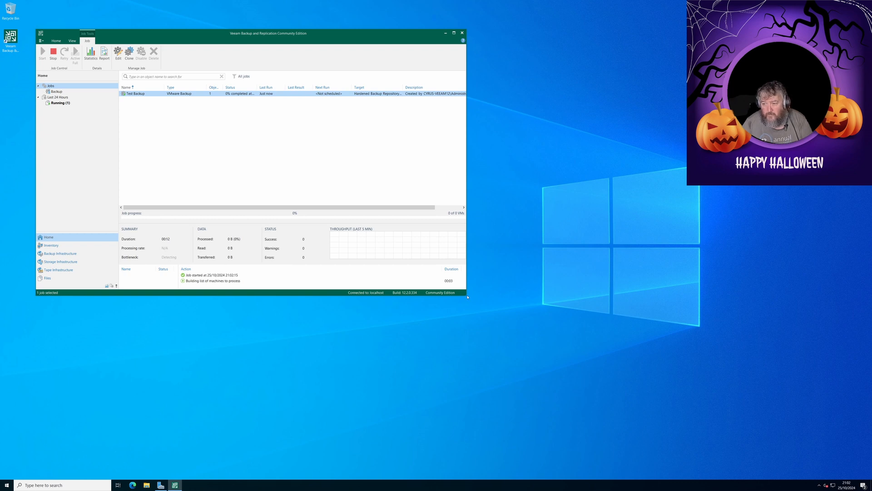
pyautogui.moveTo(468, 297); pyautogui.dragTo(528, 344)
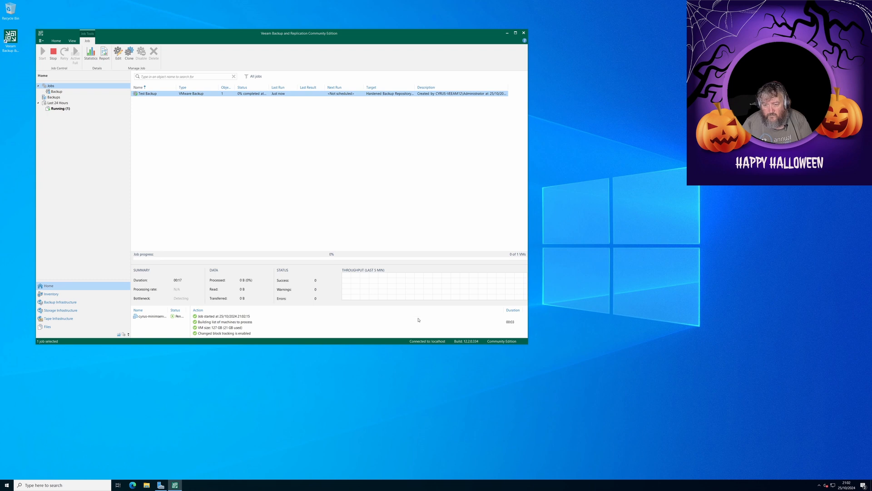
pyautogui.click(158, 324)
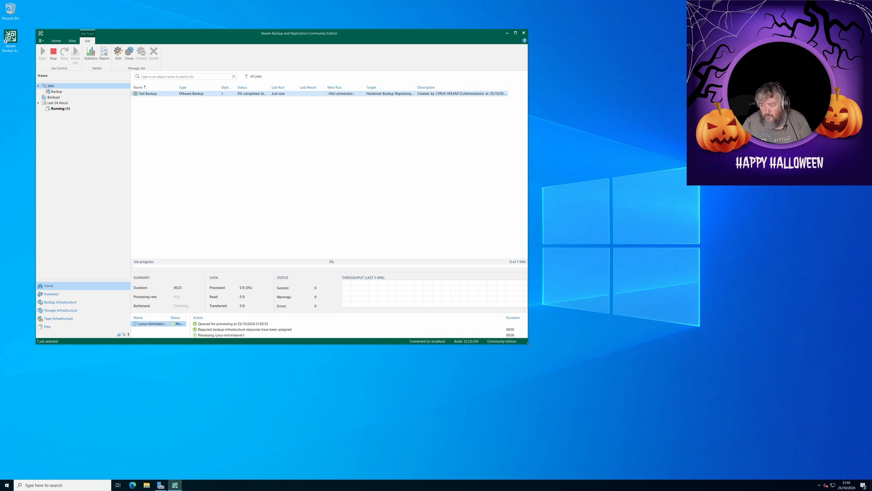
pyautogui.moveTo(529, 344); pyautogui.dragTo(643, 397)
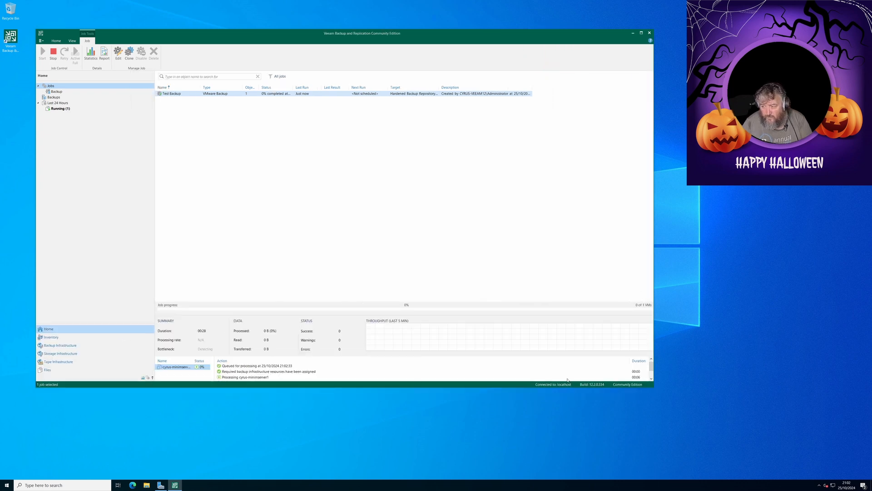
pyautogui.moveTo(530, 387); pyautogui.dragTo(530, 427)
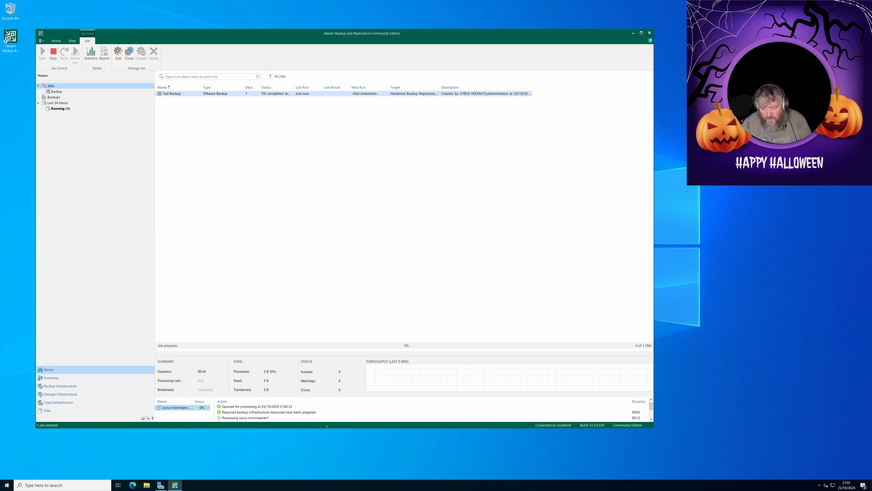
pyautogui.moveTo(327, 427); pyautogui.dragTo(329, 442)
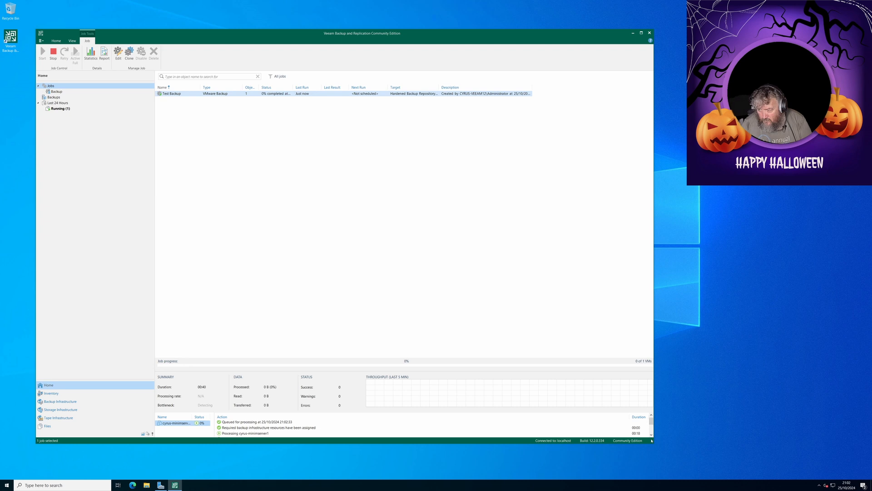
# Open the detailed progress of the running Test Backup job and examine the processing actions logged for its virtual machine.
pyautogui.moveTo(654, 442); pyautogui.dragTo(666, 452)
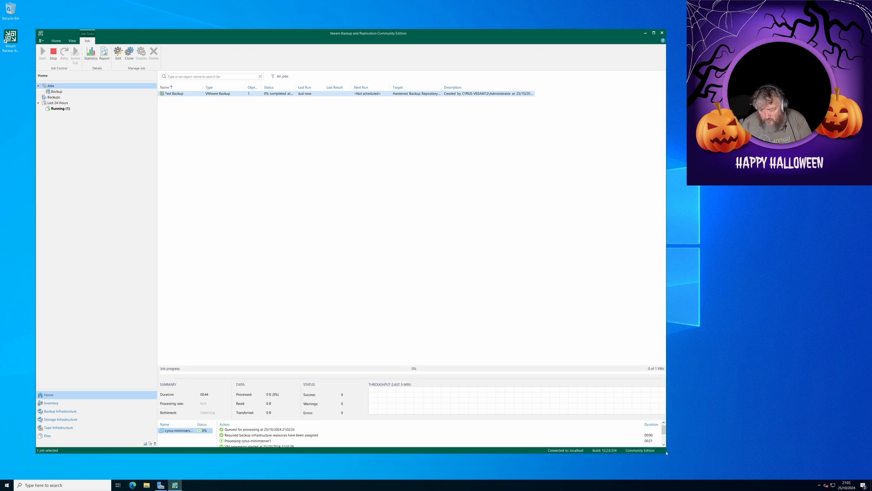
pyautogui.click(664, 444)
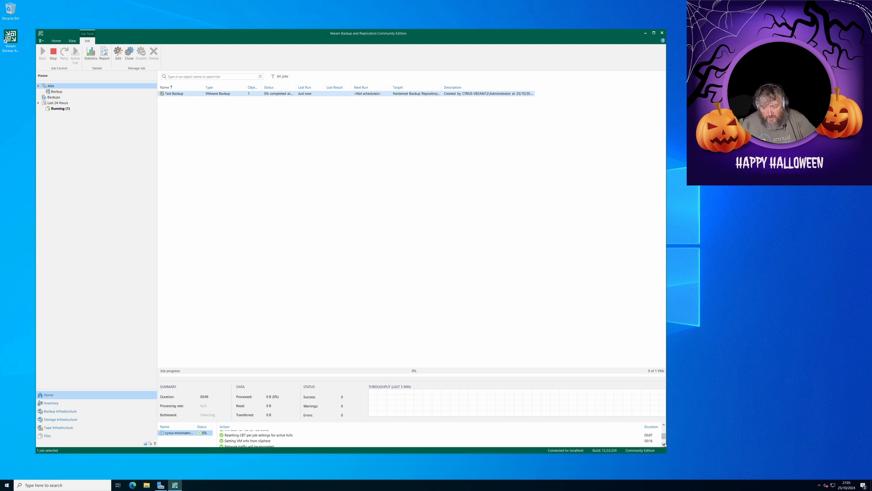
pyautogui.doubleClick(221, 96)
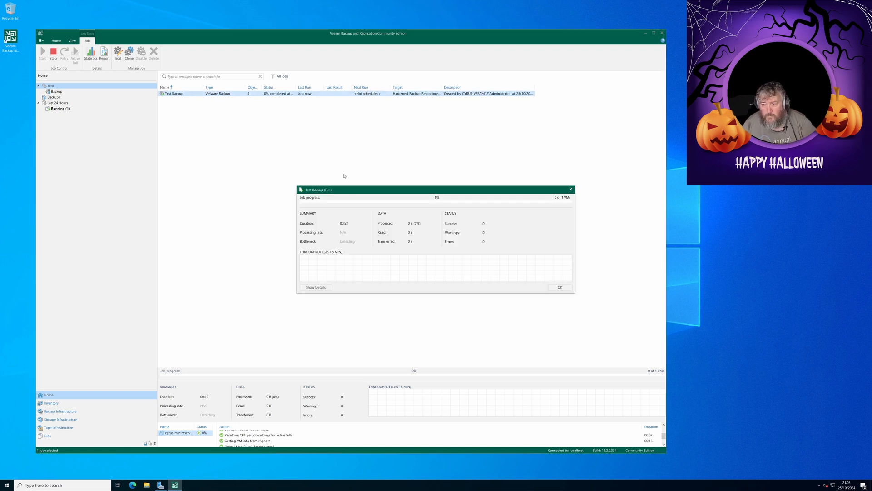
pyautogui.moveTo(362, 190); pyautogui.dragTo(251, 138)
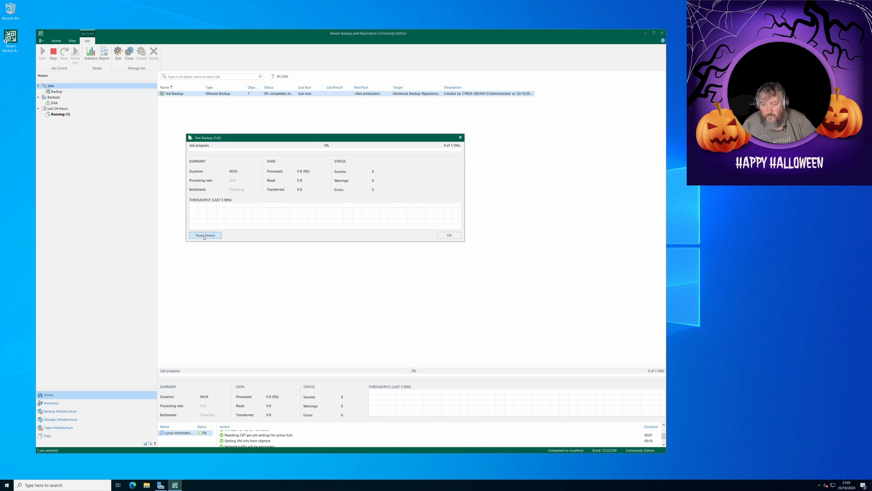
pyautogui.click(204, 236)
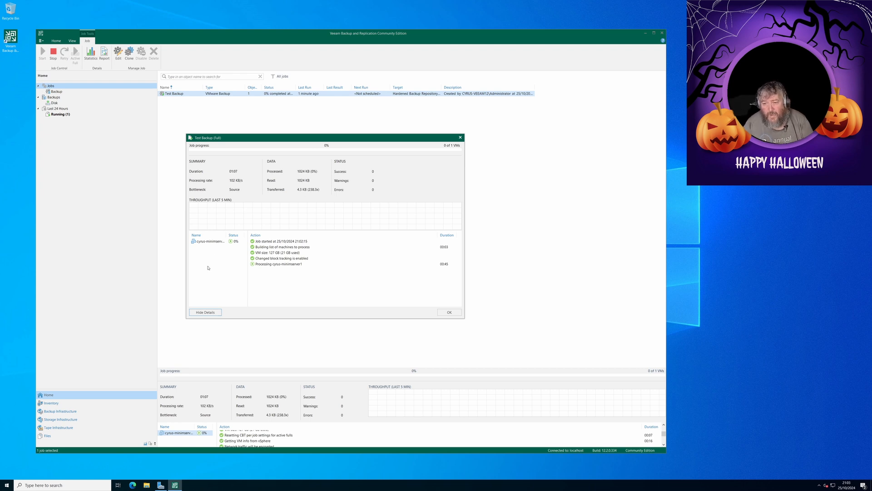
pyautogui.click(219, 241)
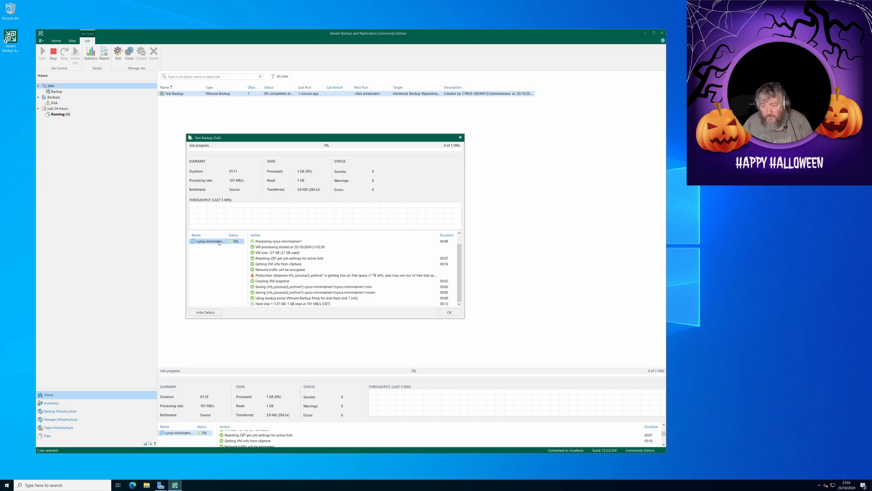